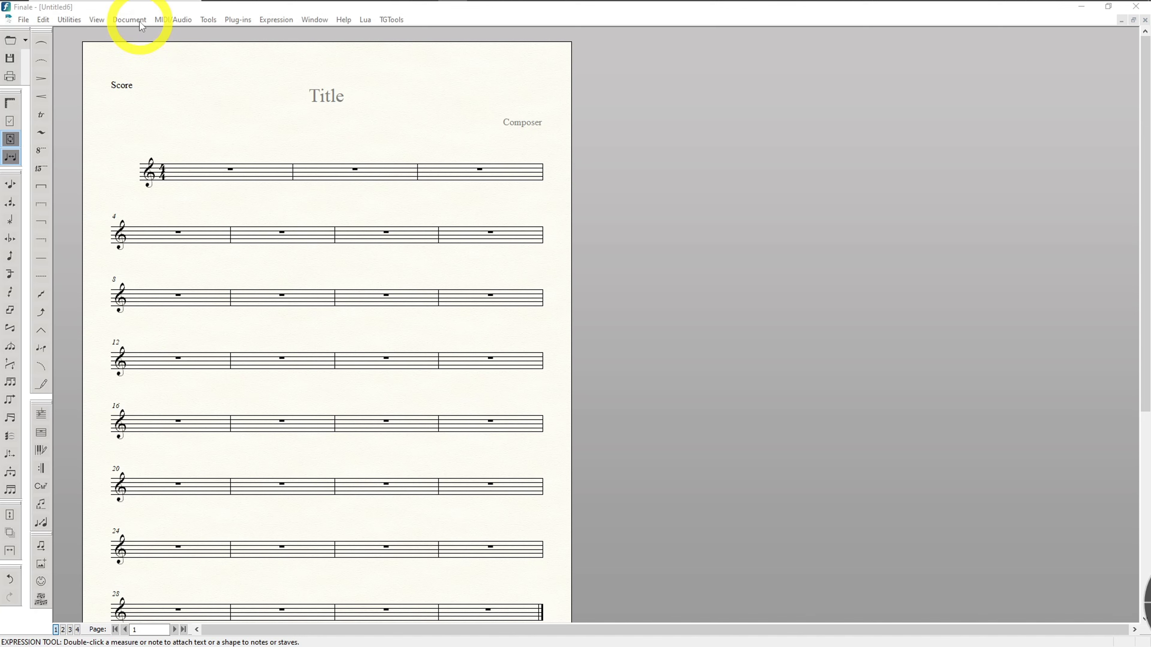
- Set the document's default music font to Finale Maestro, Regular, size 24
{"action": "left_click", "coordinate": [136, 20]}
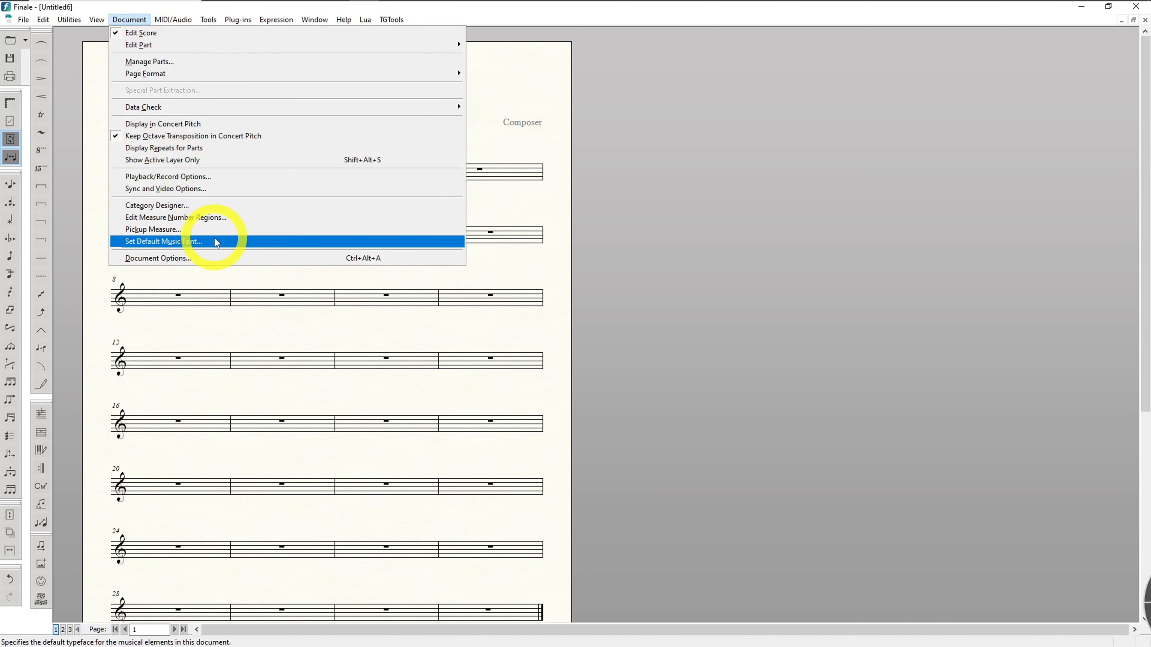
{"action": "left_click", "coordinate": [273, 242]}
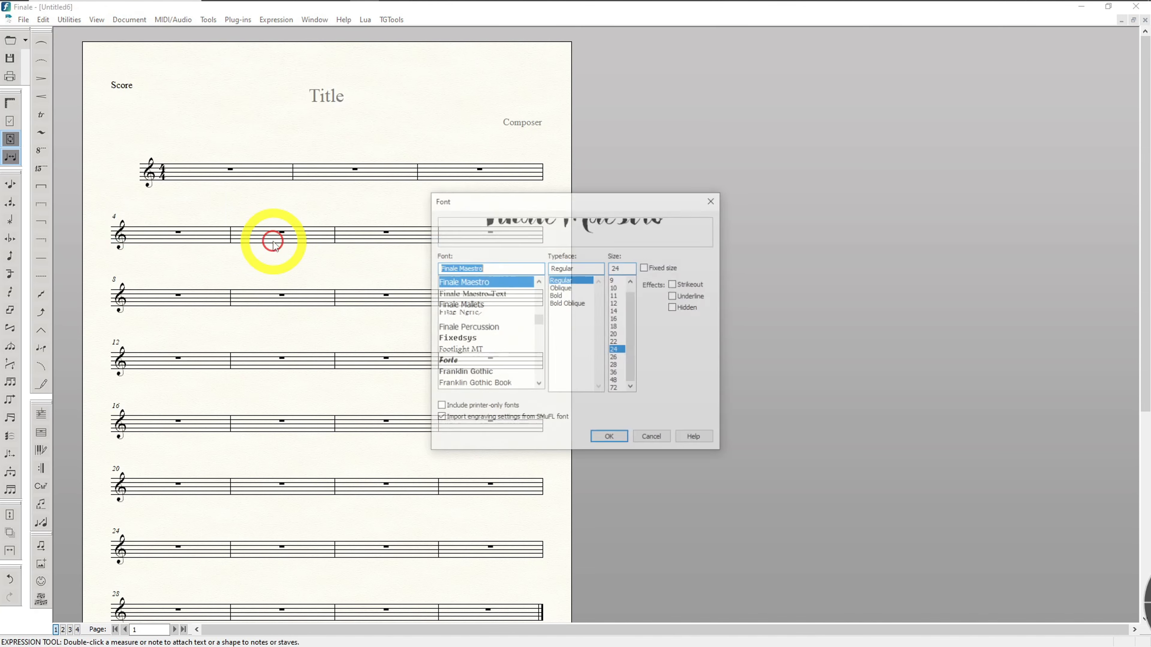
{"action": "left_click", "coordinate": [610, 439]}
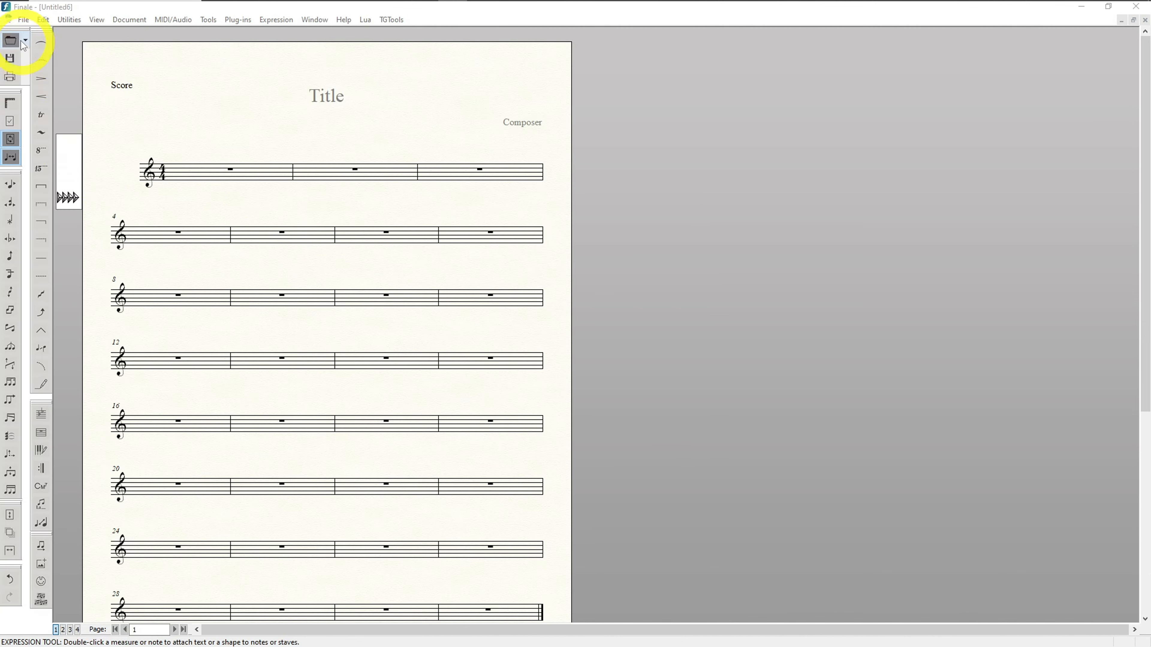
- Load the meter-expressions13.lib library into the document
{"action": "left_click", "coordinate": [23, 20]}
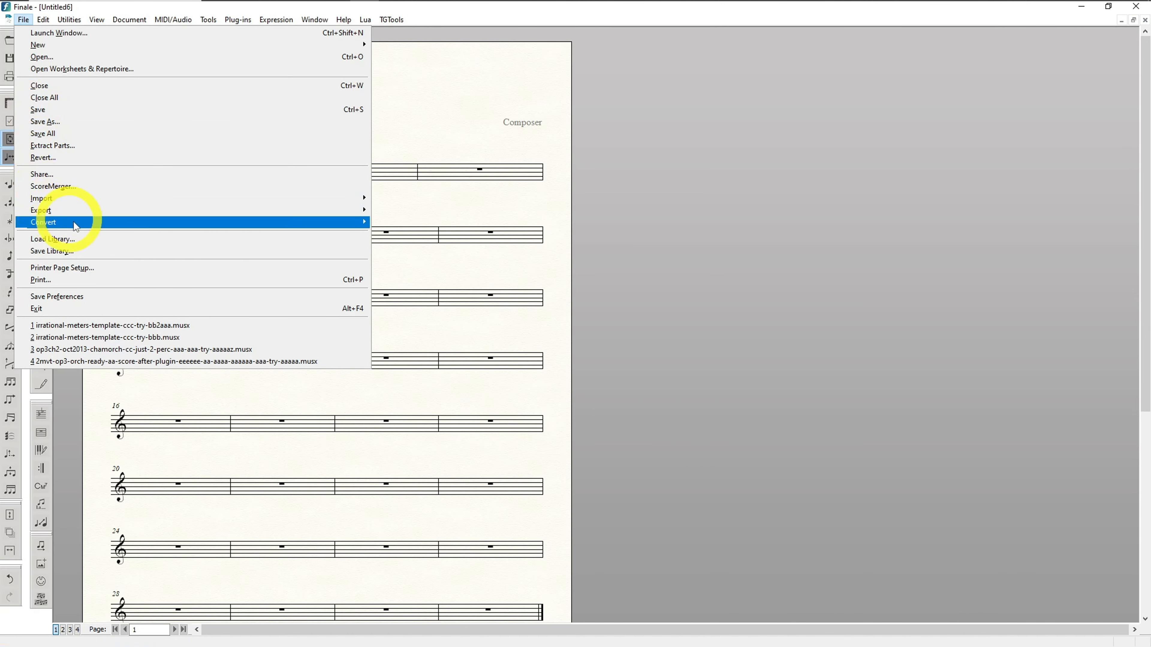
{"action": "left_click", "coordinate": [142, 239]}
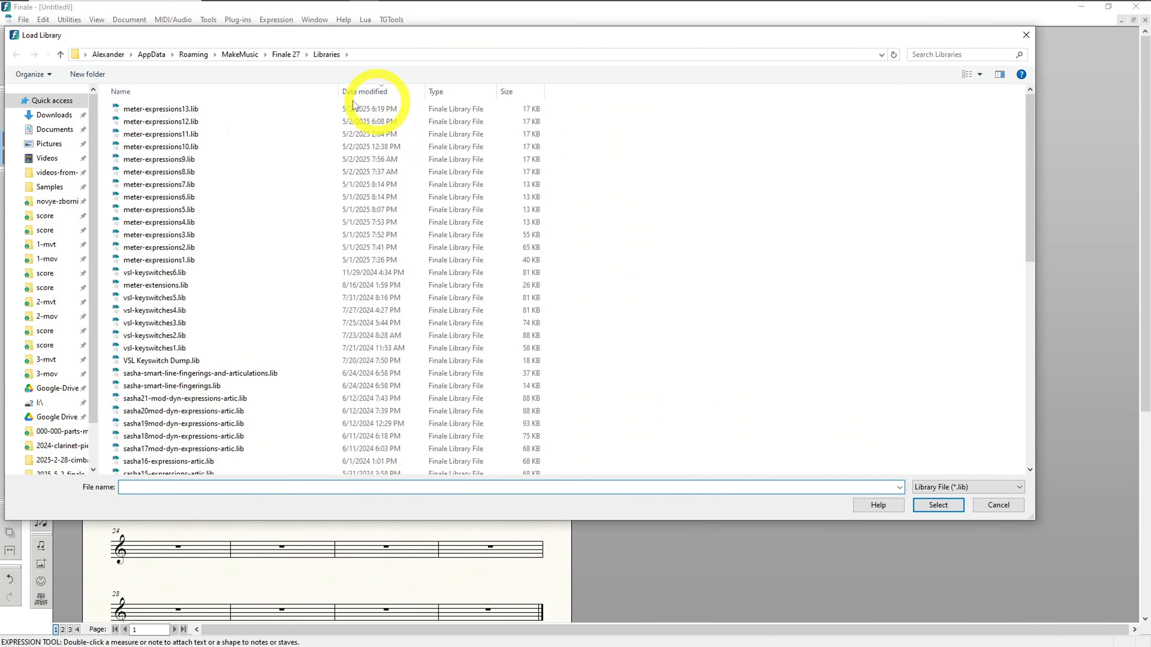
{"action": "double_click", "coordinate": [264, 109]}
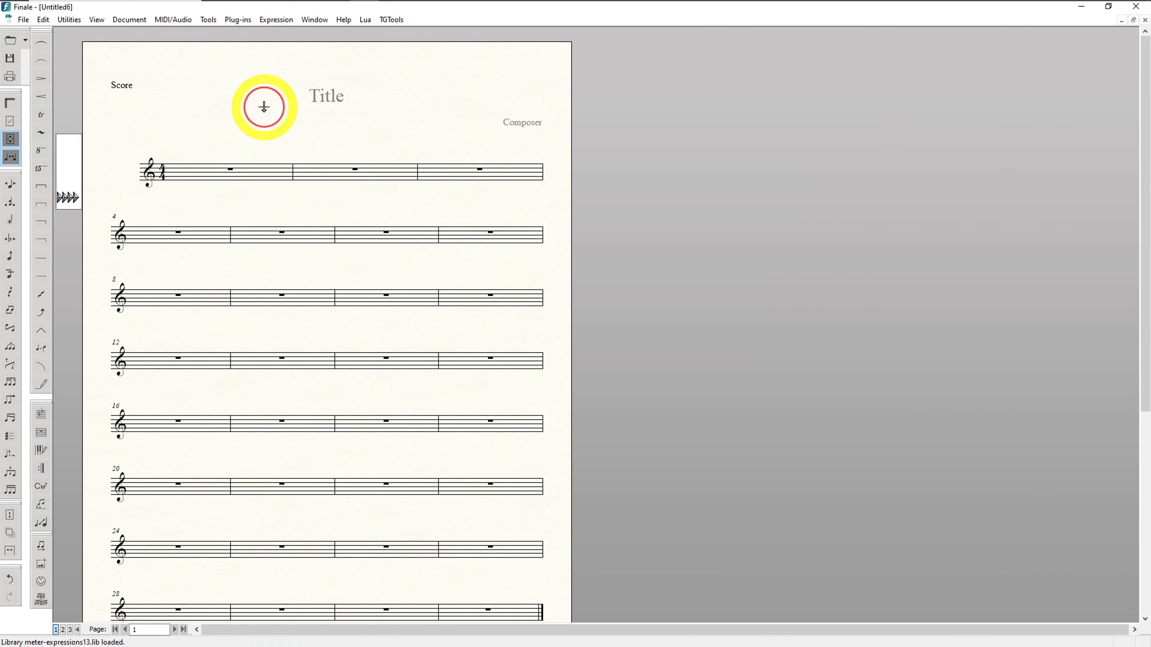
- Open the expression selection for the first measure and review the Meters Bottom and Meters Top categories
{"action": "double_click", "coordinate": [226, 196]}
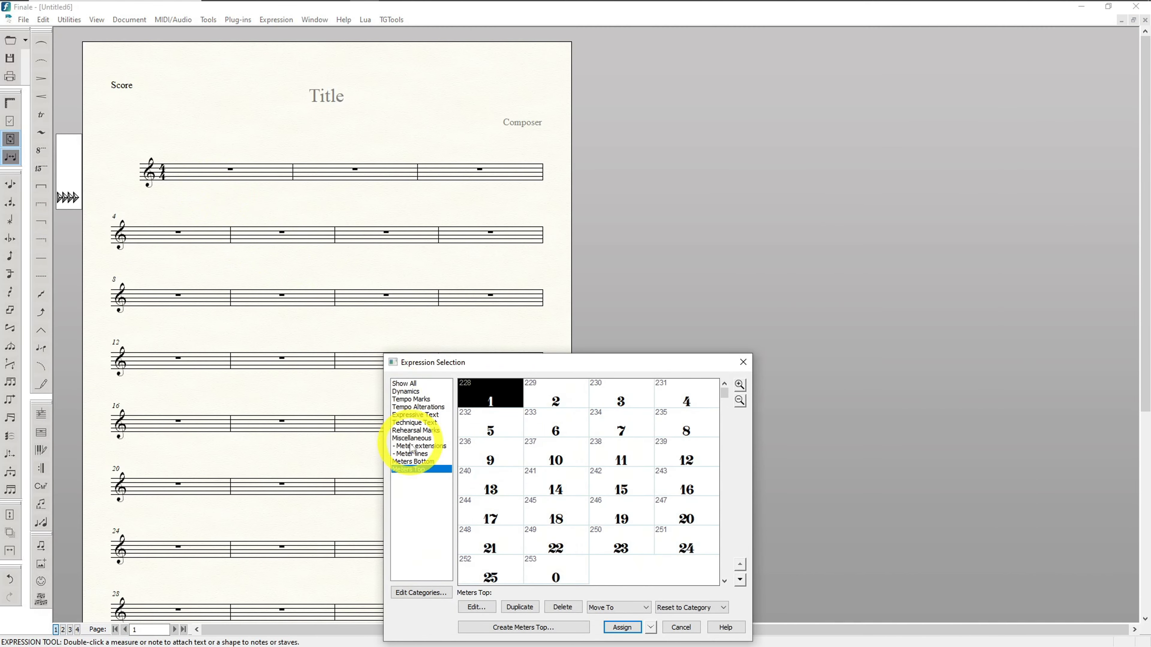
{"action": "left_click", "coordinate": [417, 461]}
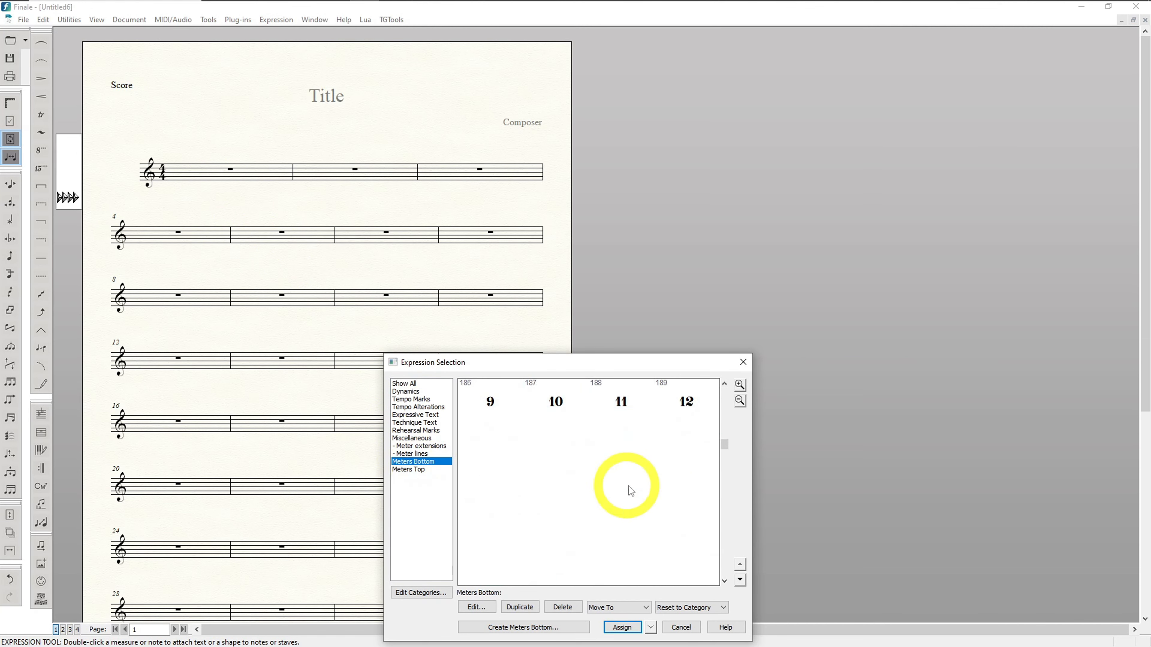
{"action": "scroll", "coordinate": [634, 494], "scroll_direction": "down", "scroll_amount": 1}
{"action": "scroll", "coordinate": [638, 497], "scroll_direction": "up", "scroll_amount": 1}
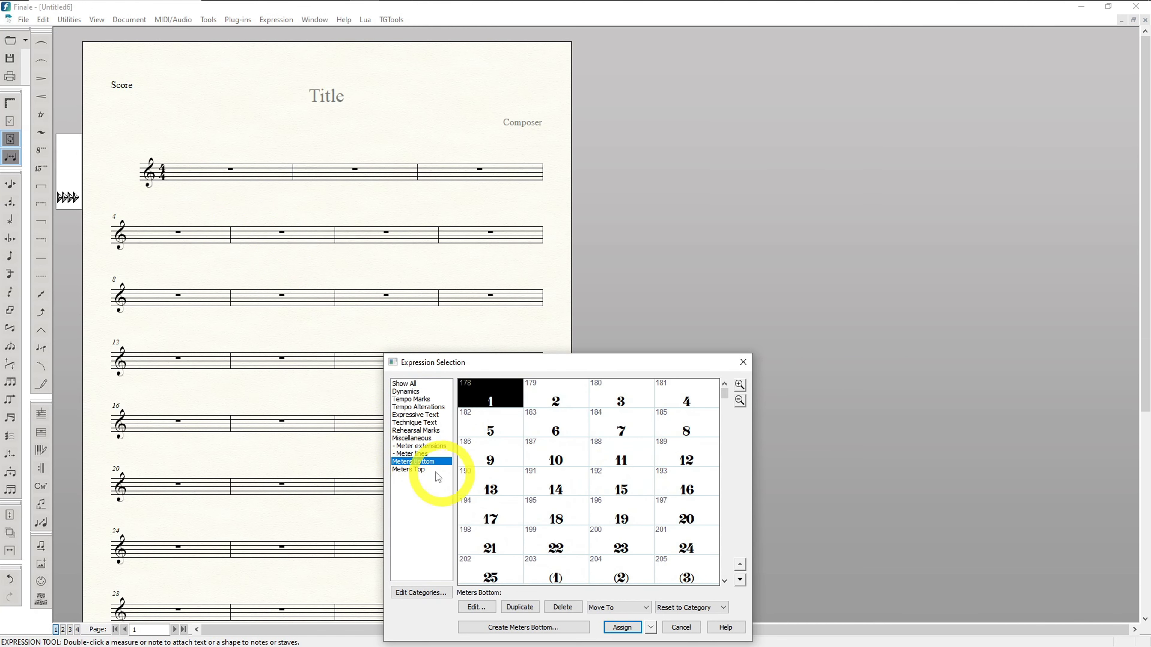
{"action": "left_click", "coordinate": [416, 469]}
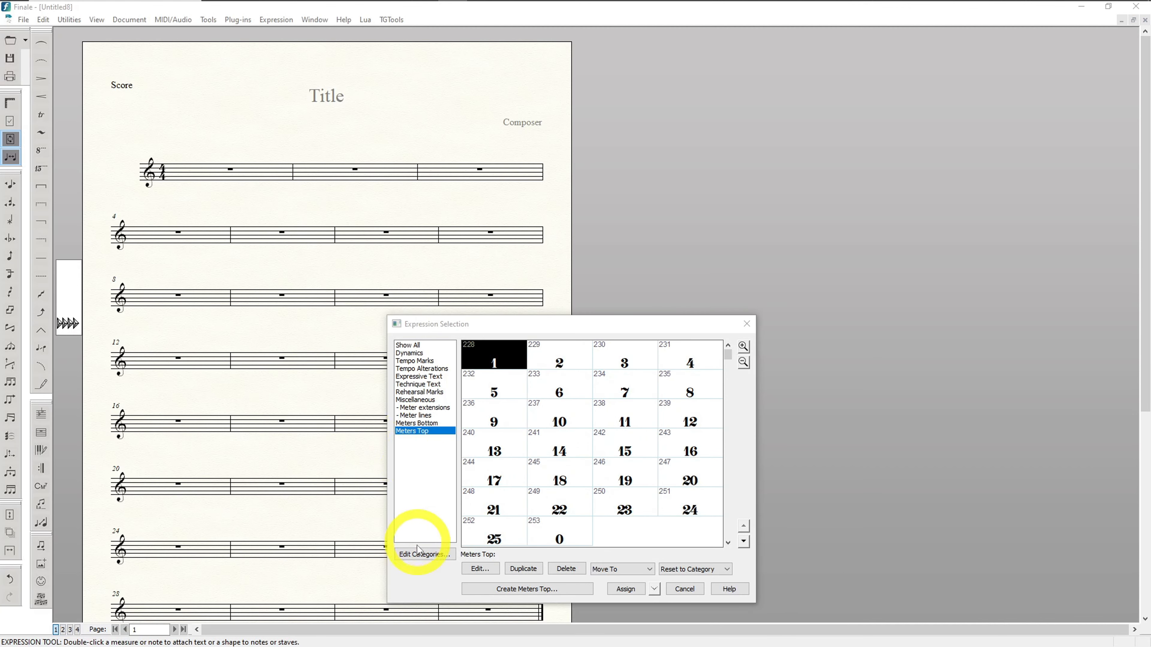
- Edit Score List 7 of the Meters Top category, assigning all staves in score and parts and deselecting Top Staff
{"action": "left_click", "coordinate": [424, 554]}
{"action": "left_click", "coordinate": [510, 422]}
{"action": "left_click", "coordinate": [512, 422]}
{"action": "left_click", "coordinate": [570, 423]}
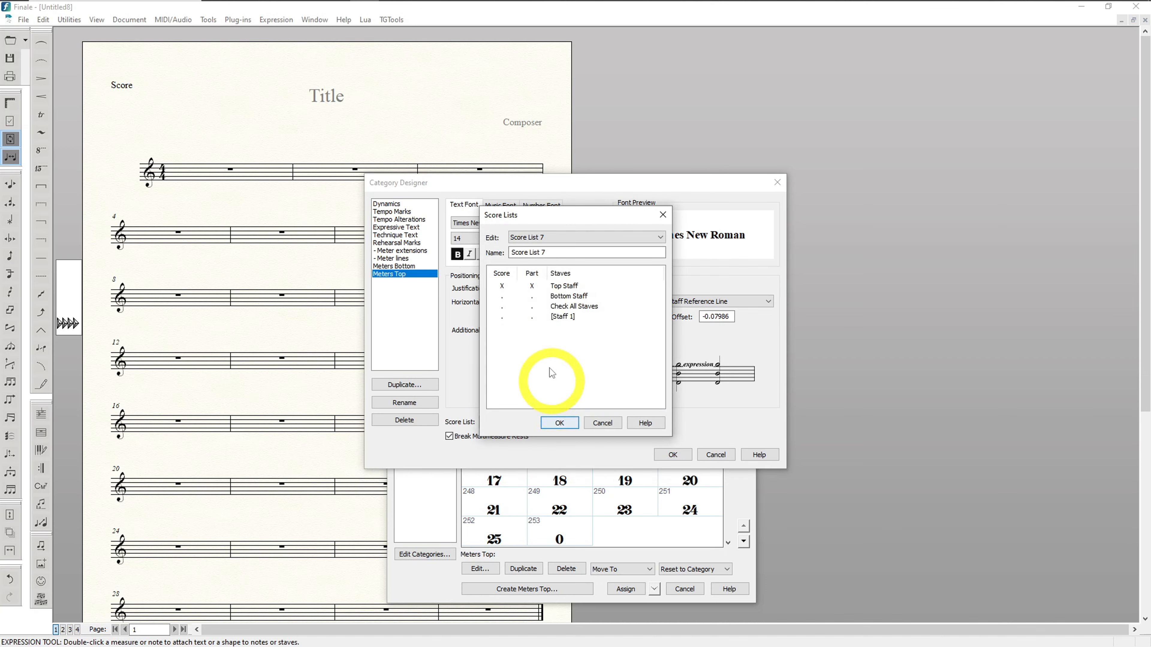
{"action": "left_click", "coordinate": [532, 316]}
{"action": "left_click", "coordinate": [532, 306]}
{"action": "left_click", "coordinate": [532, 286]}
{"action": "left_click", "coordinate": [507, 287]}
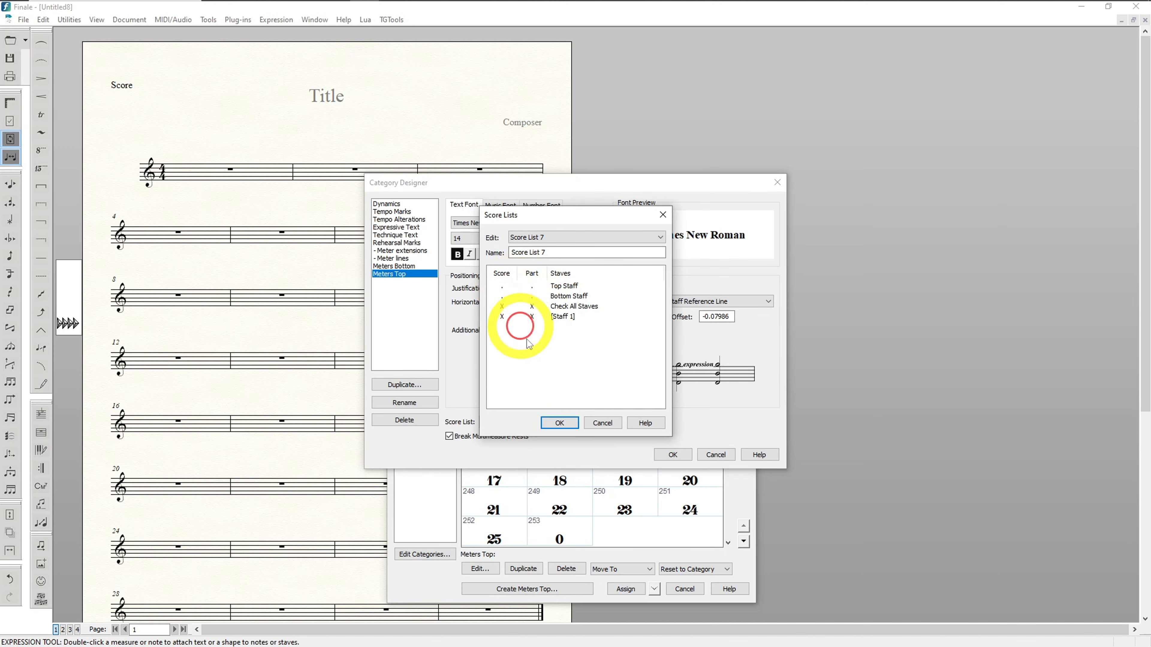
{"action": "left_click", "coordinate": [557, 425]}
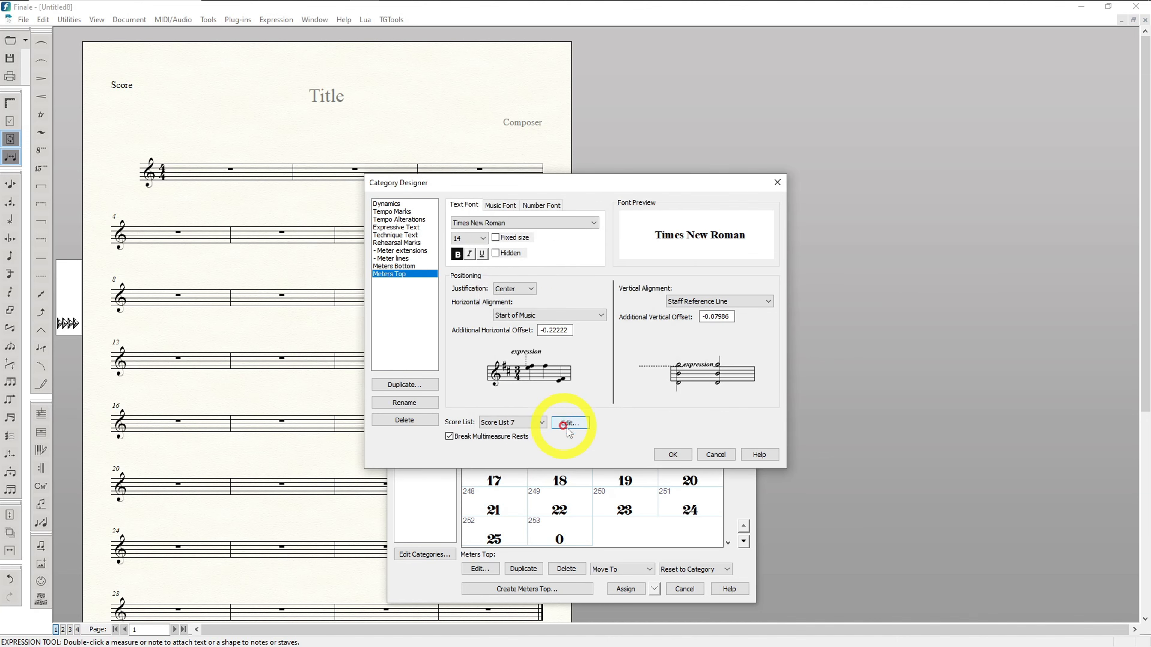
{"action": "left_click", "coordinate": [663, 455]}
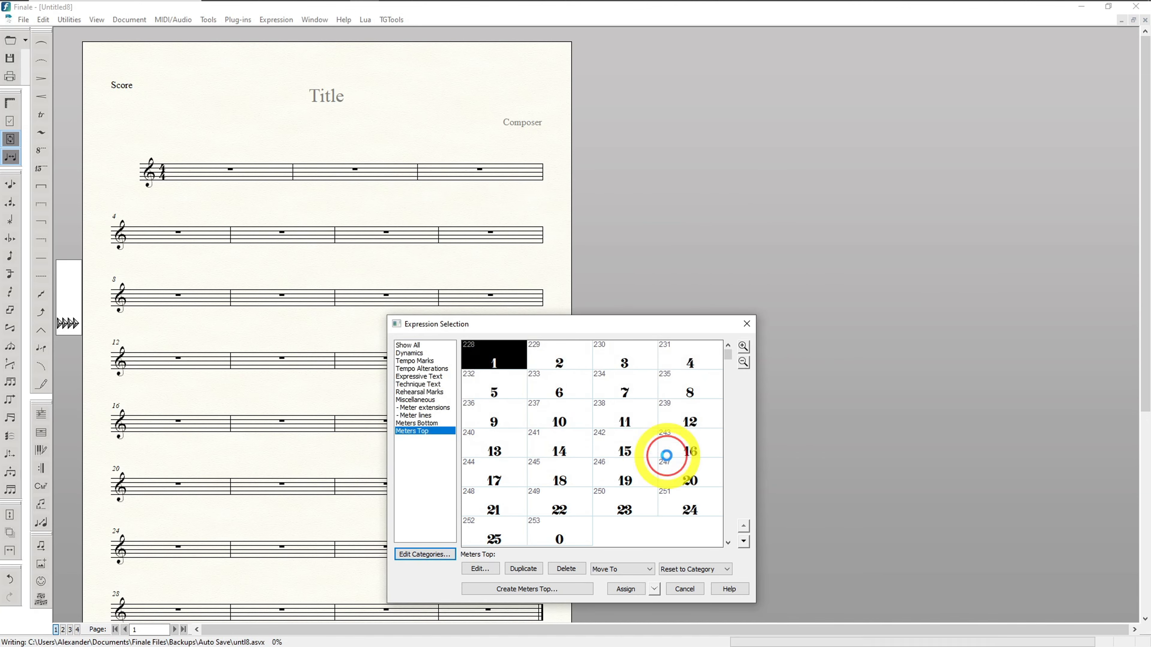
- Check the score list assignments of the Meters Bottom category, leaving the expression selection when done
{"action": "left_click", "coordinate": [421, 423]}
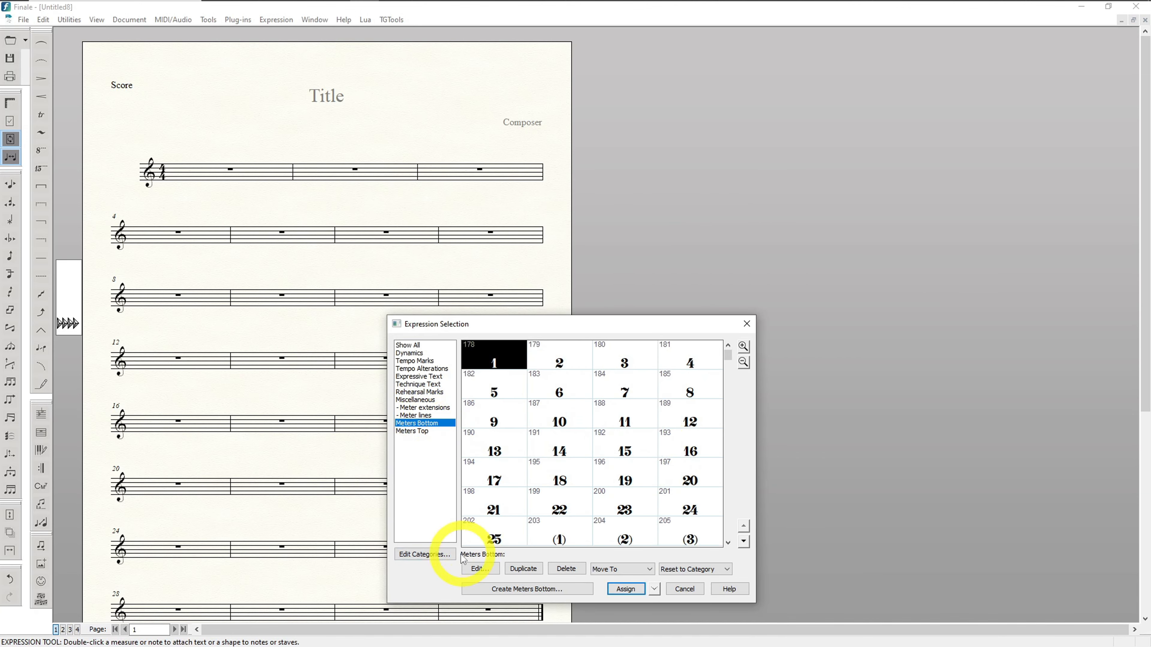
{"action": "left_click", "coordinate": [437, 557]}
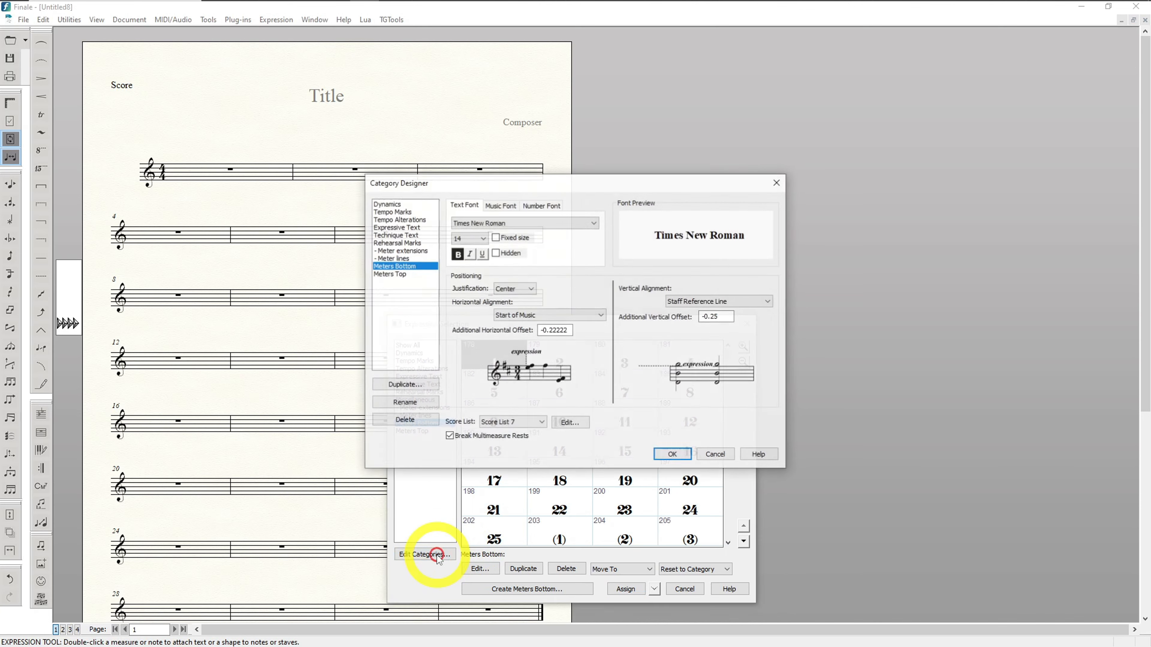
{"action": "left_click", "coordinate": [570, 422]}
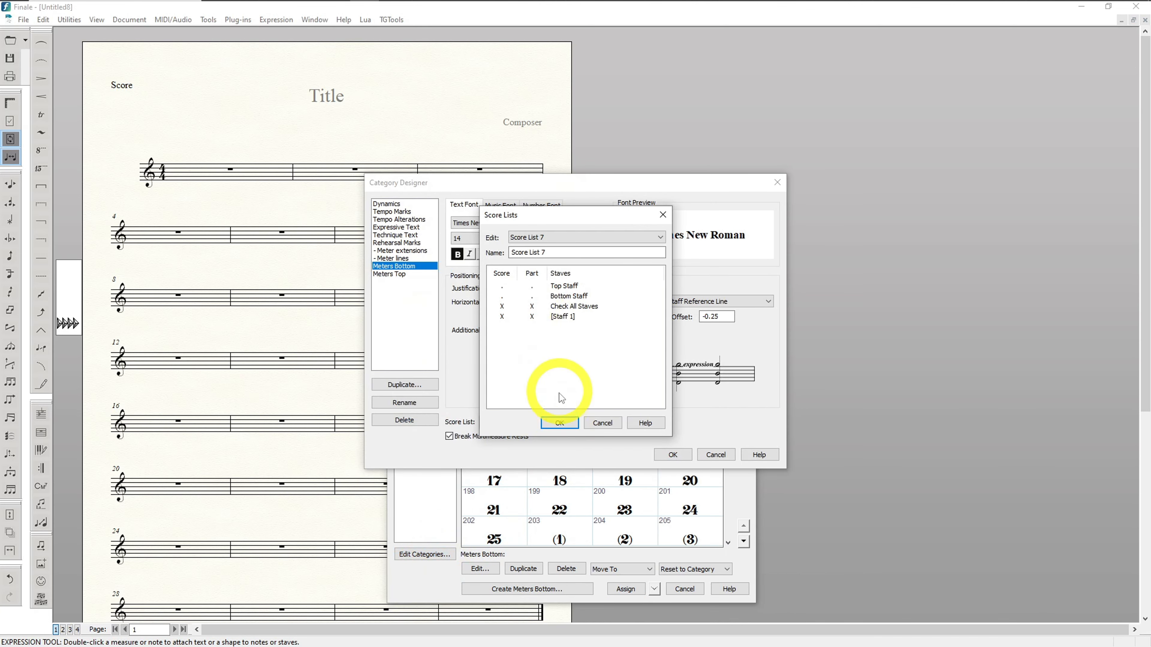
{"action": "left_click", "coordinate": [559, 423]}
{"action": "left_click", "coordinate": [671, 455]}
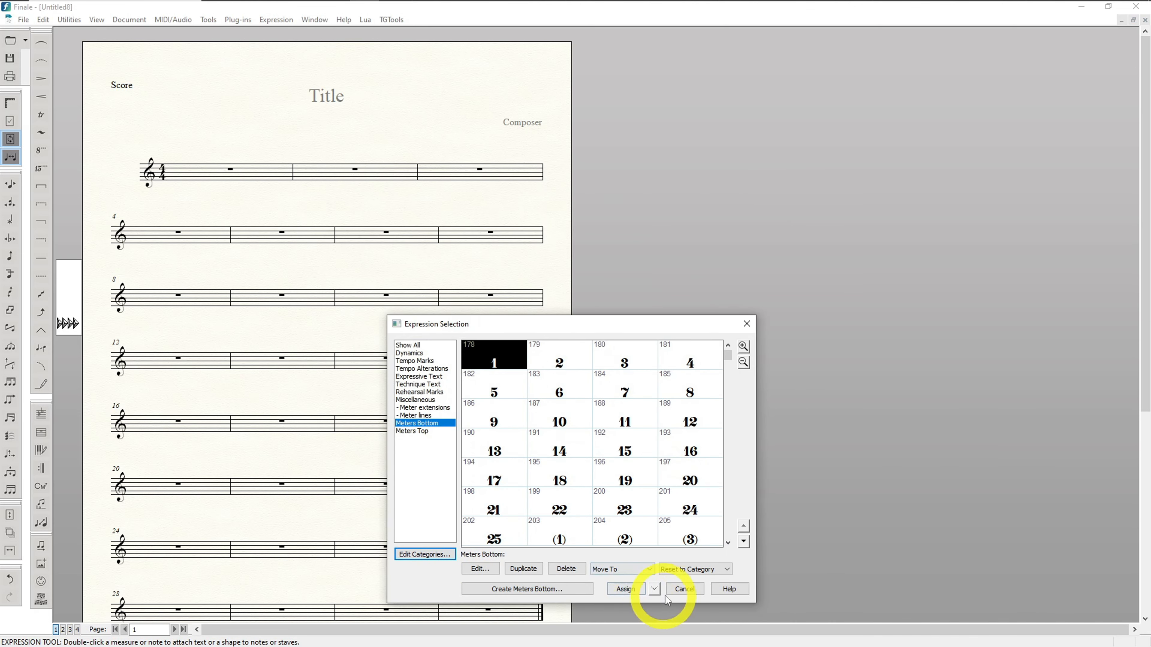
{"action": "left_click", "coordinate": [747, 324]}
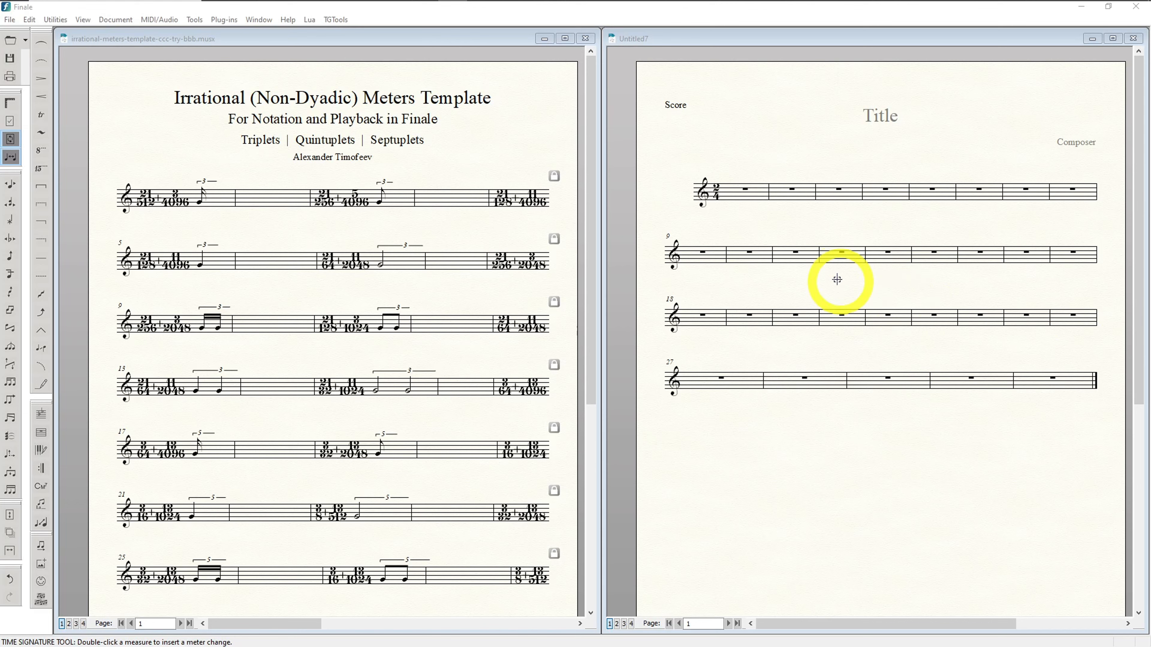
- Insert a composite time signature of 2/4 + 3/16 + 13/1024 at measure 12, up to the next time change
{"action": "double_click", "coordinate": [840, 263]}
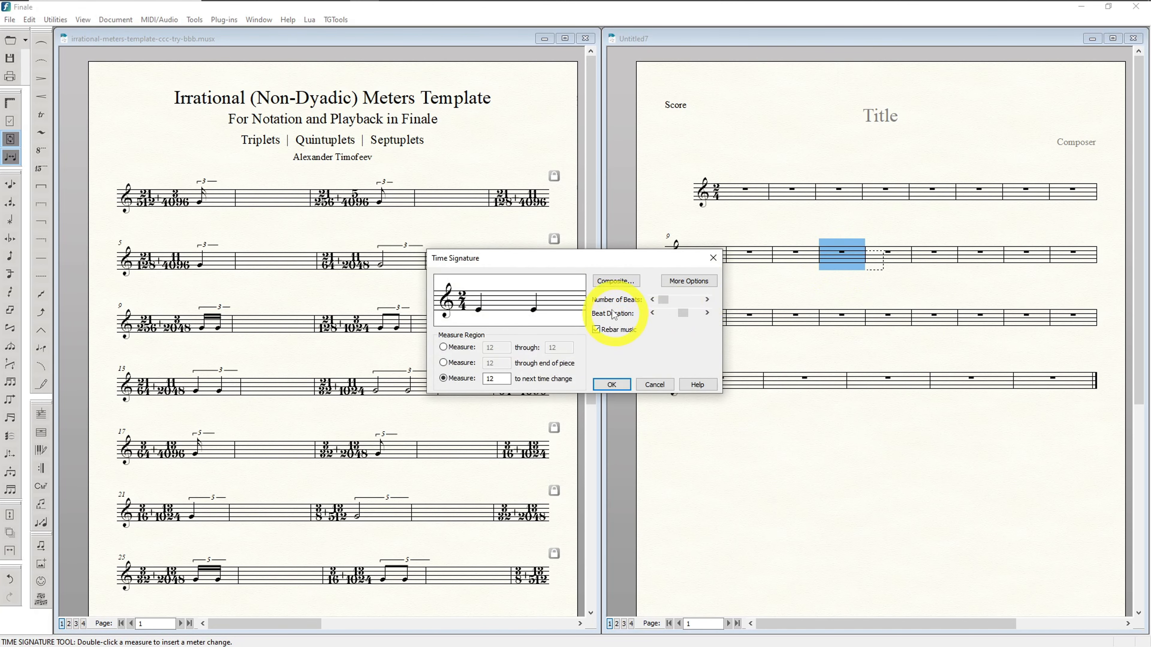
{"action": "left_click", "coordinate": [615, 280]}
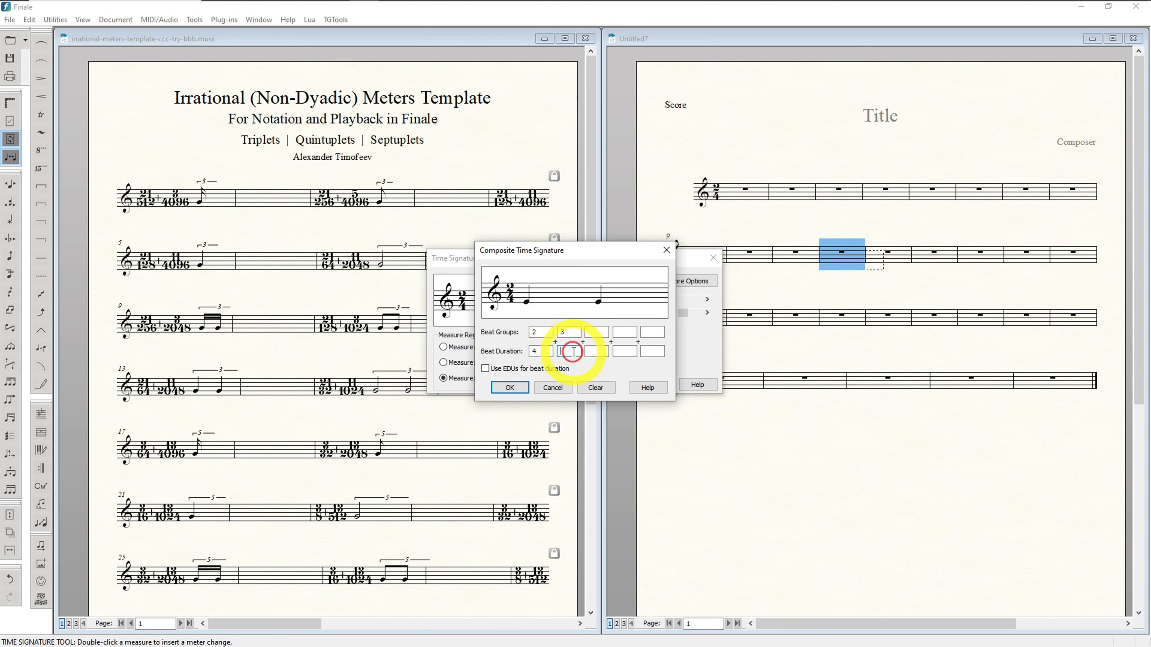
{"action": "type", "text": "6"}
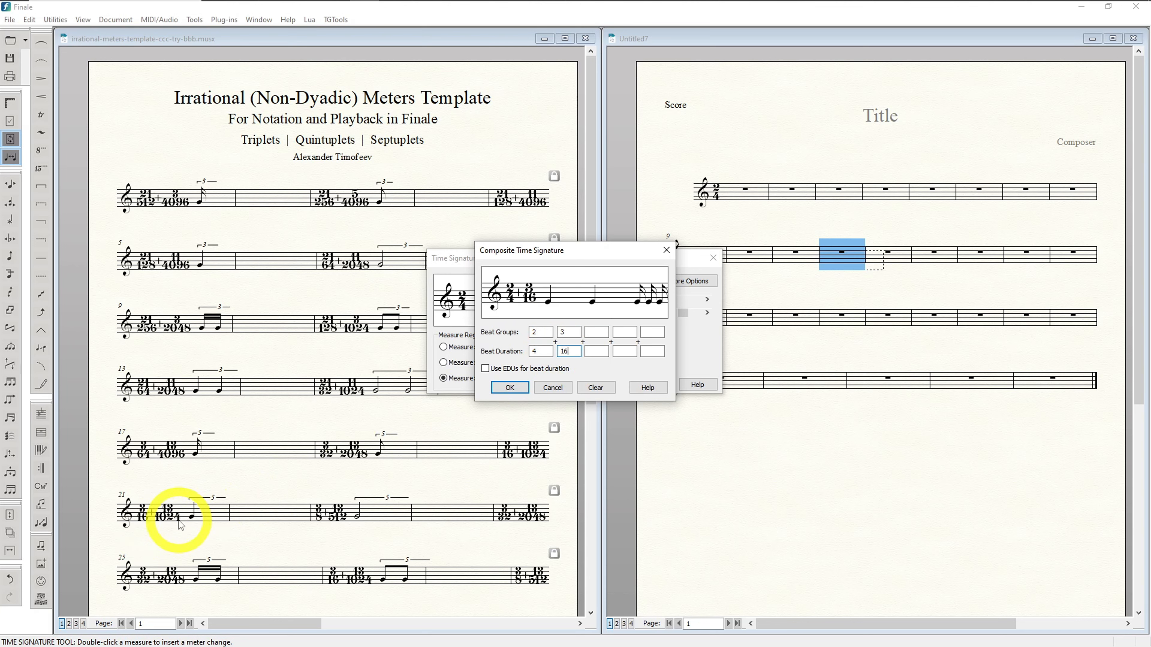
{"action": "left_click", "coordinate": [597, 332]}
{"action": "type", "text": "13"}
{"action": "left_click", "coordinate": [592, 352]}
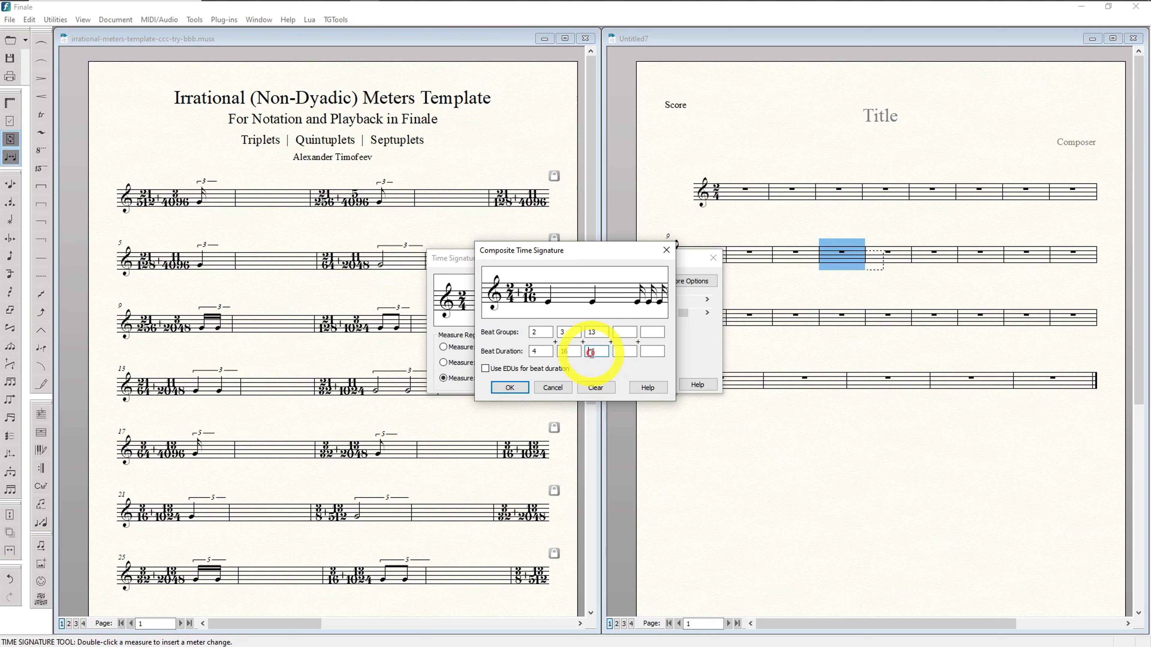
{"action": "type", "text": "1024"}
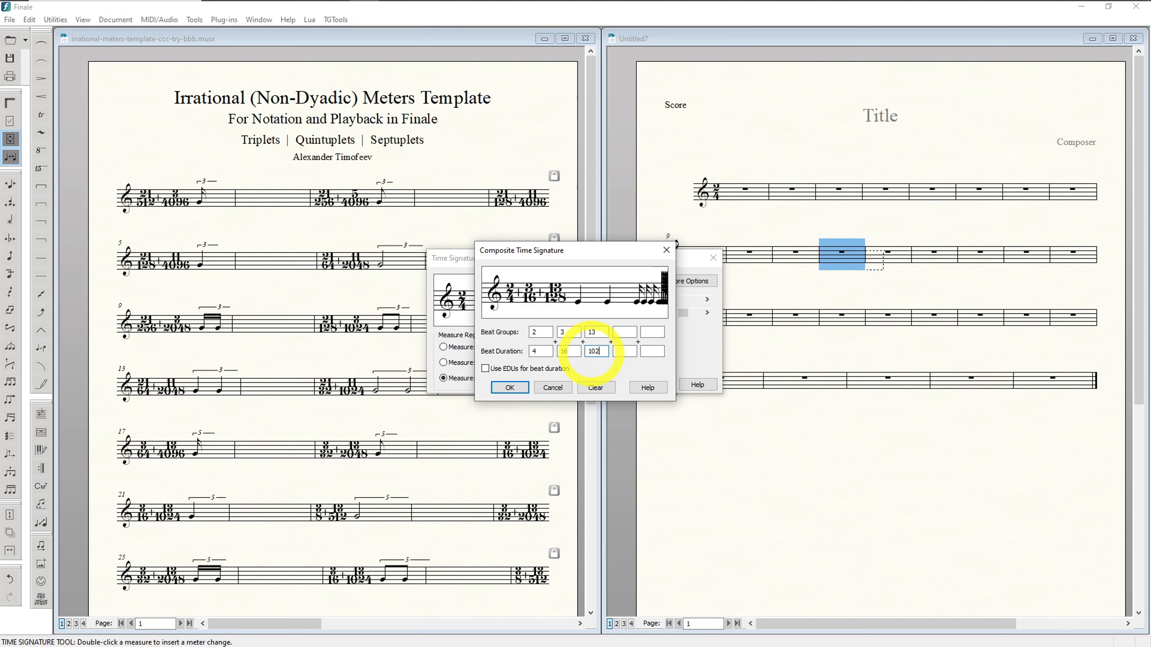
{"action": "left_click", "coordinate": [513, 392]}
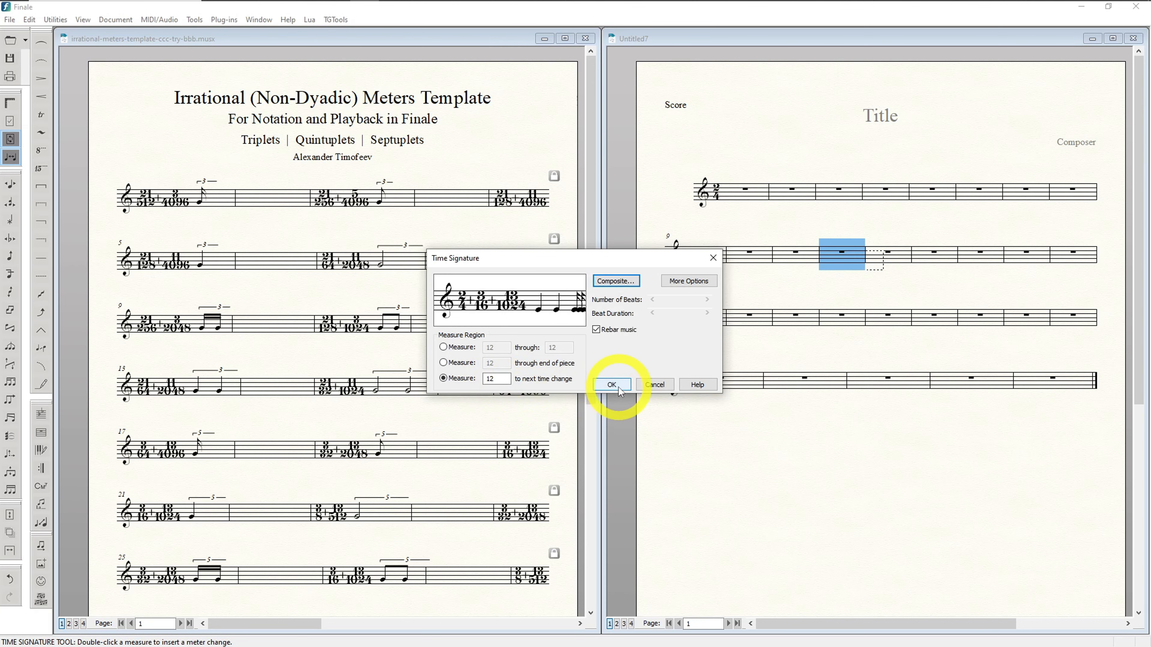
{"action": "left_click", "coordinate": [611, 384]}
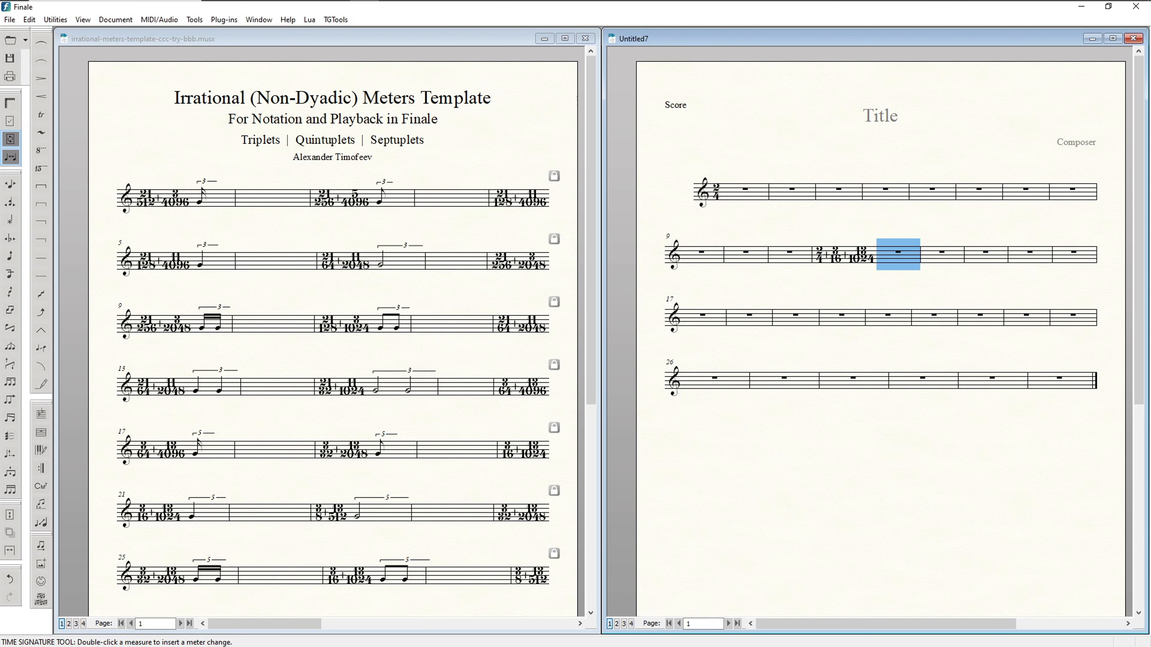
- Enter three quarter notes in measure 12 with Speedy Entry, making the third one part of a quintuplet
{"action": "key", "text": "ctrl+alt+s"}
{"action": "left_click", "coordinate": [897, 257]}
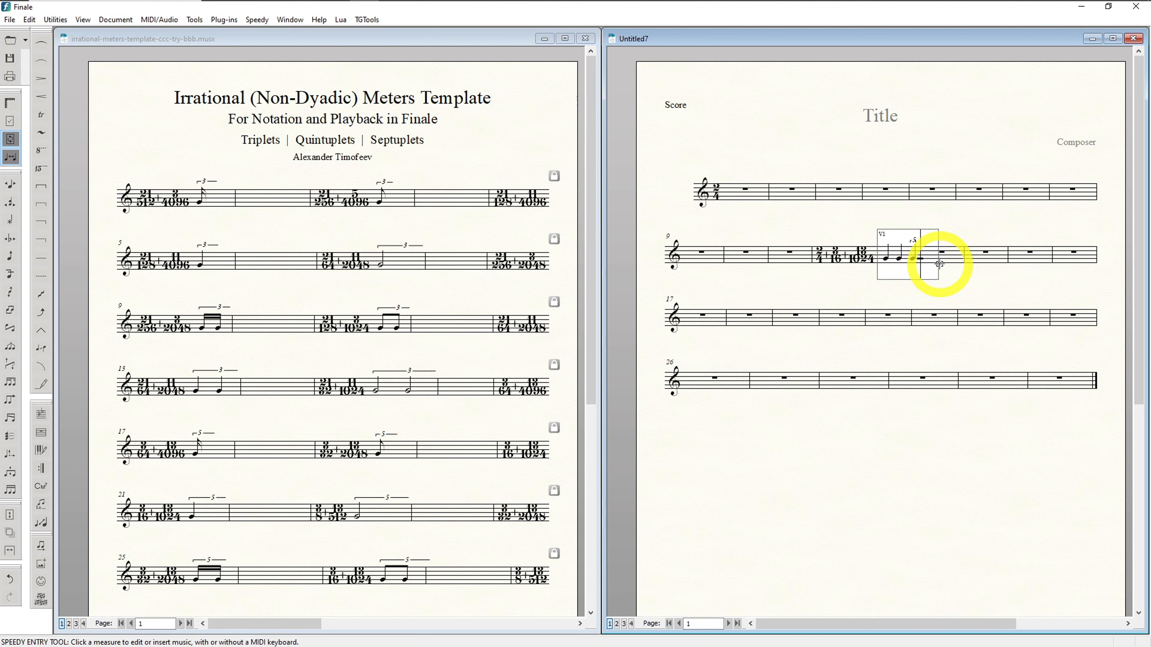
{"action": "left_click", "coordinate": [939, 264]}
{"action": "left_click", "coordinate": [912, 281]}
{"action": "key", "text": "Escape"}
- Redefine measure 12's quintuplet to allow horizontal drag, always use the specified shape, and not match the length of hooks
{"action": "double_click", "coordinate": [920, 252]}
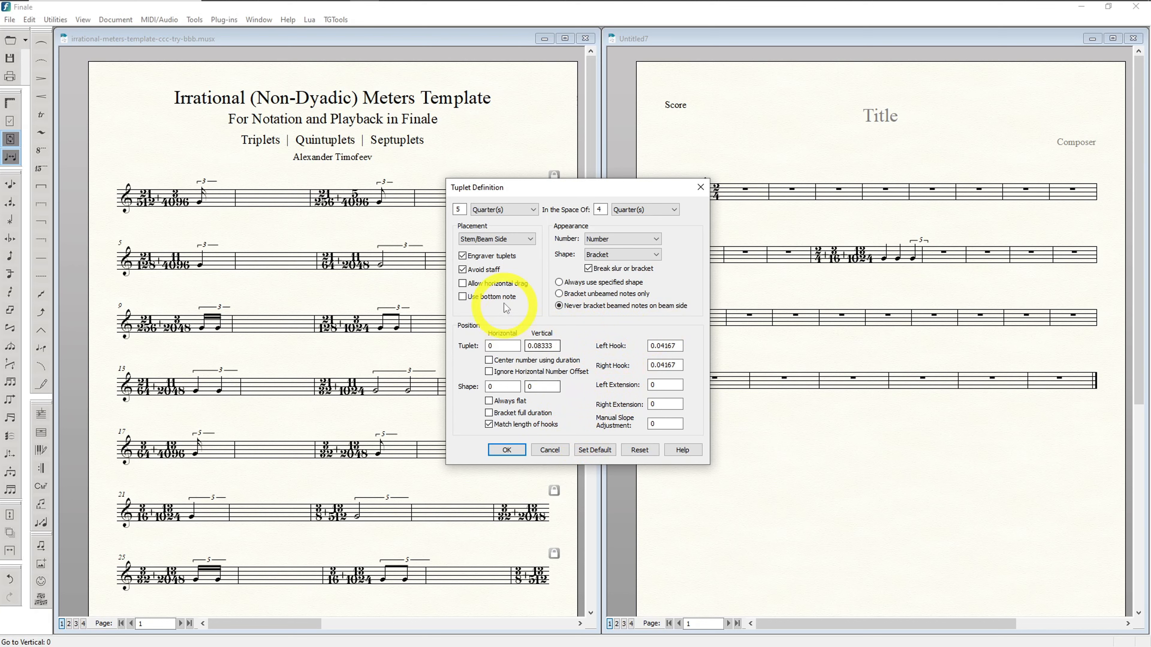
{"action": "left_click", "coordinate": [505, 284]}
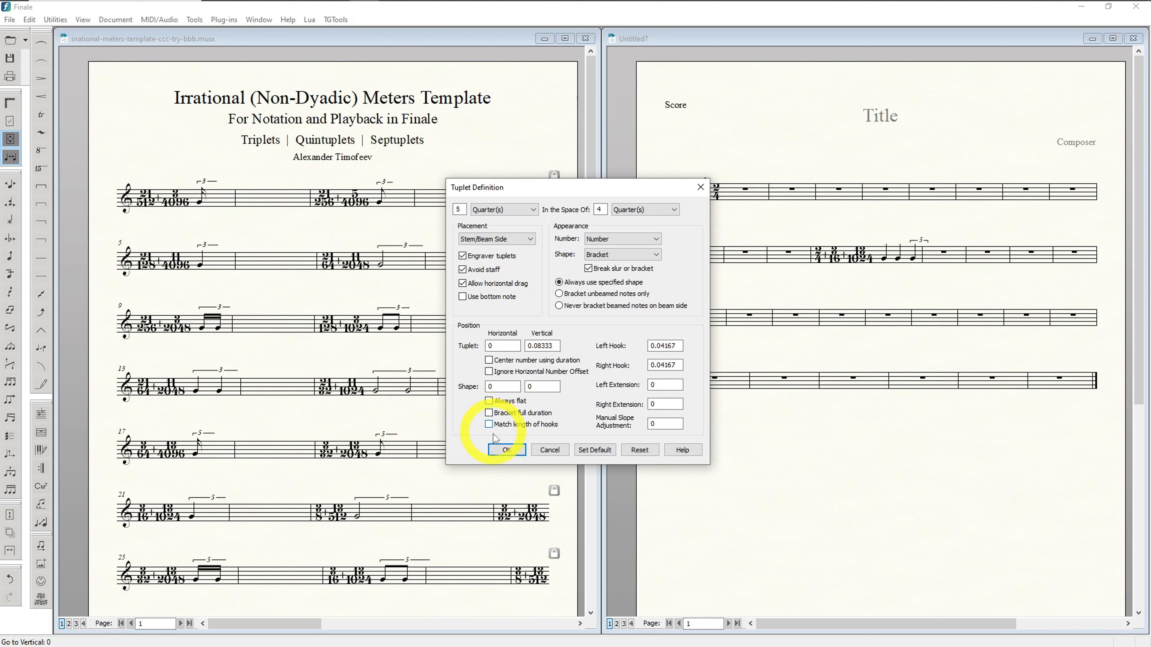
{"action": "left_click", "coordinate": [507, 450]}
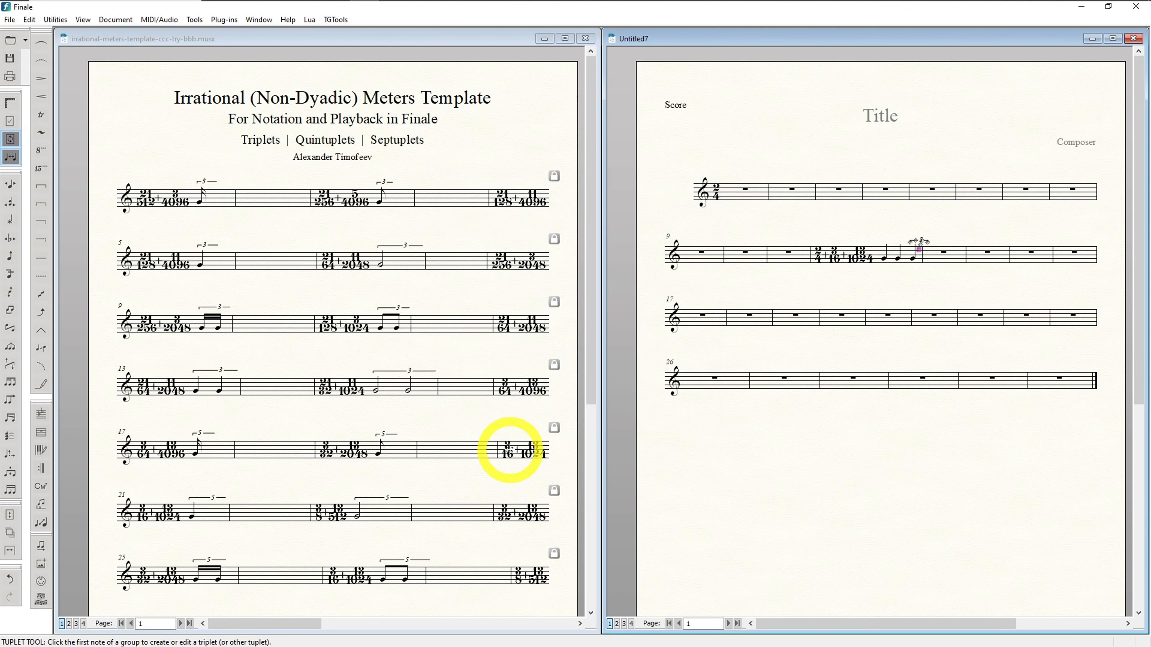
- Shorten and reposition the quintuplet bracket above the third quarter note in measure 12
{"action": "left_click", "coordinate": [929, 280]}
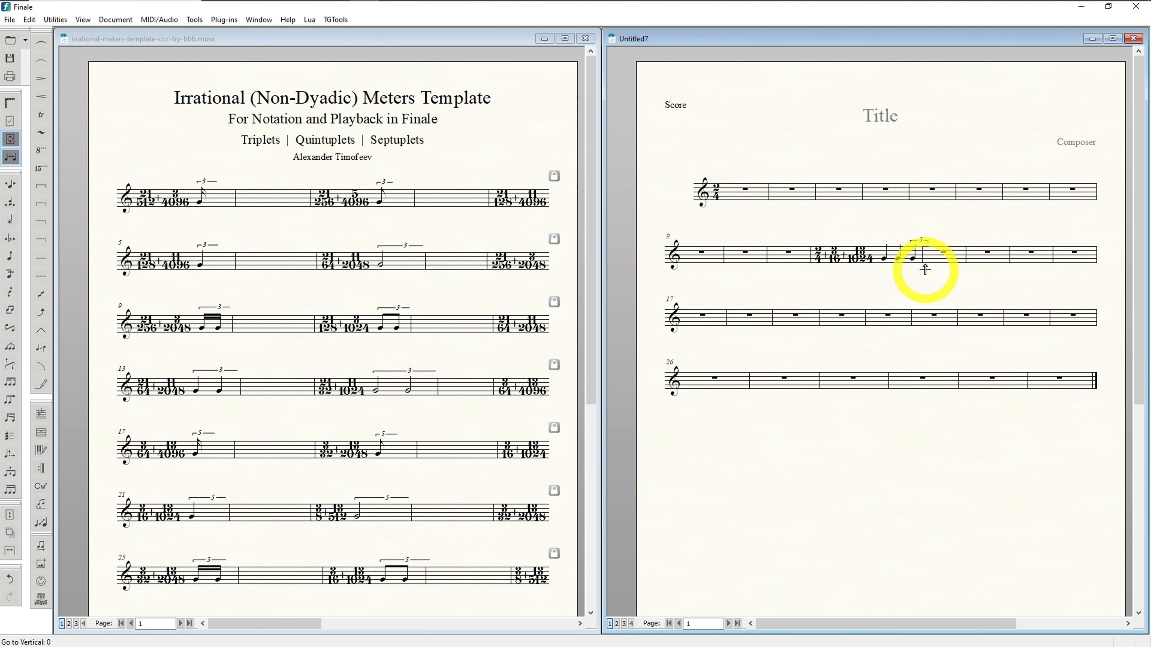
{"action": "left_click_drag", "start_coordinate": [928, 243], "coordinate": [941, 251]}
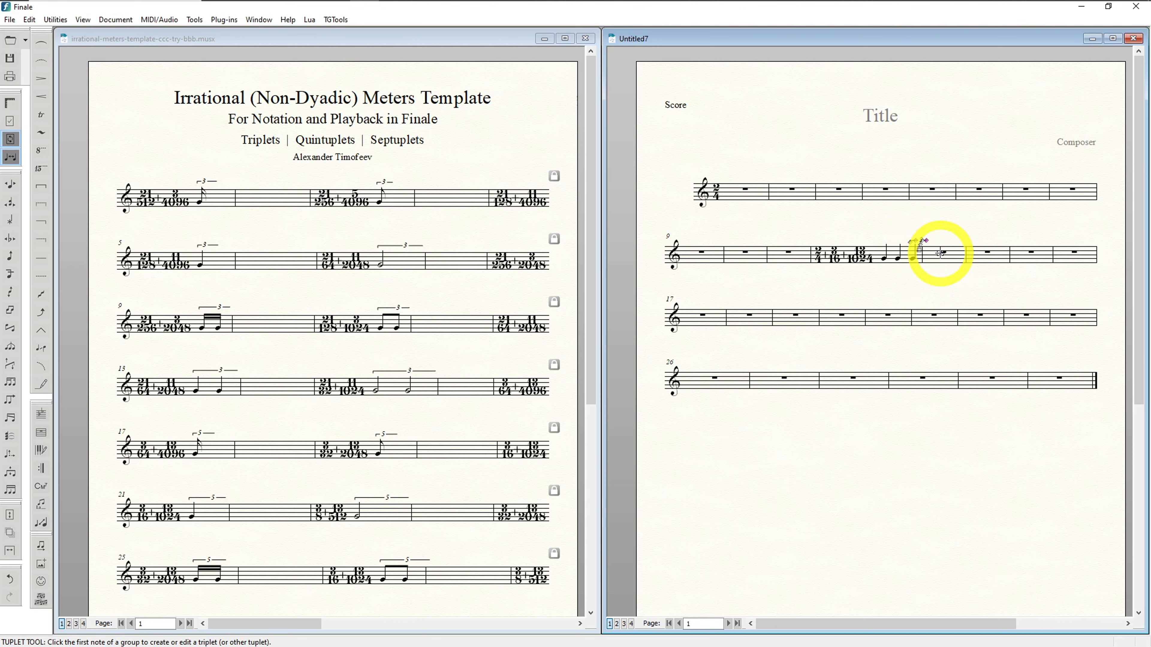
{"action": "left_click_drag", "start_coordinate": [912, 249], "coordinate": [933, 249]}
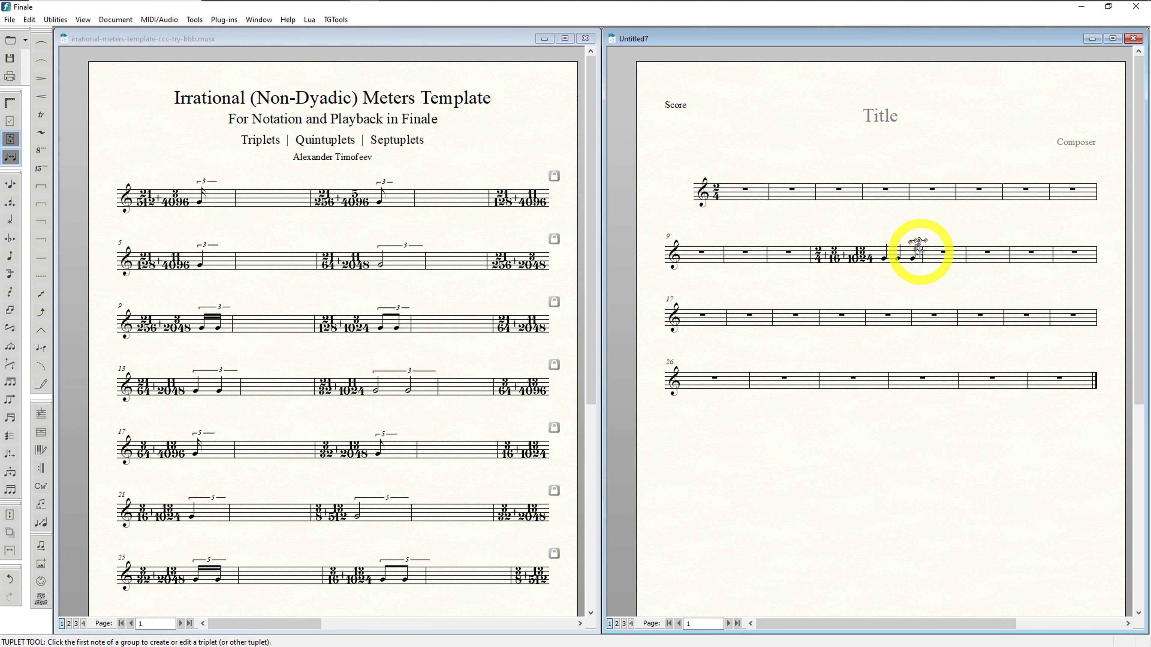
{"action": "left_click", "coordinate": [927, 281]}
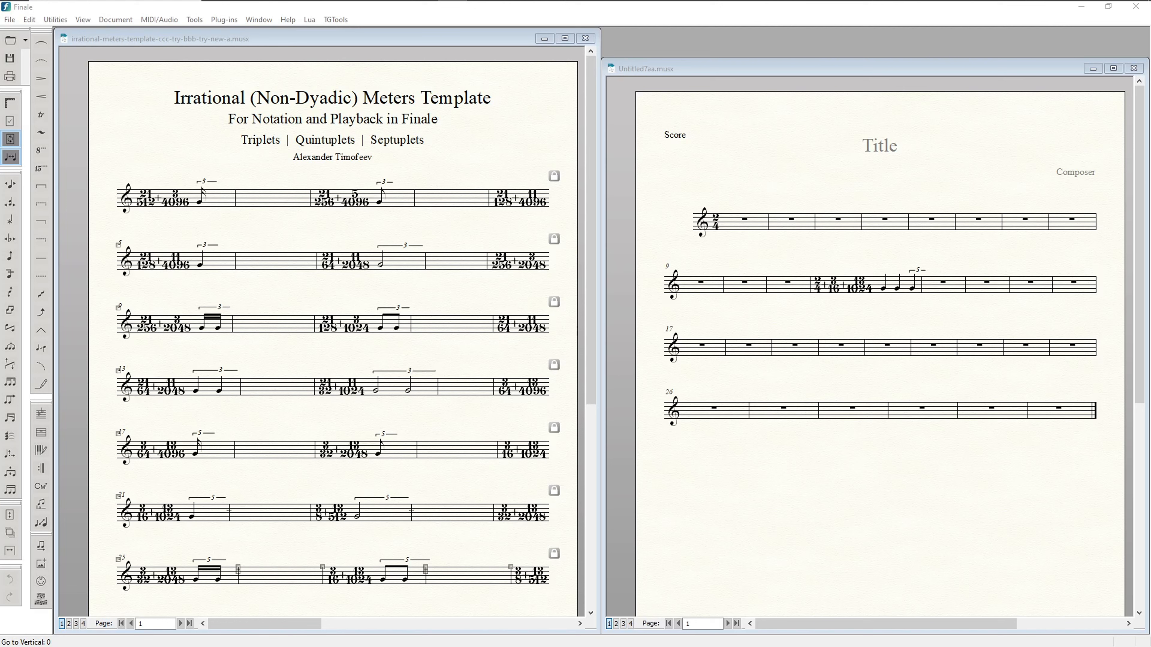
{"action": "left_click", "coordinate": [851, 283]}
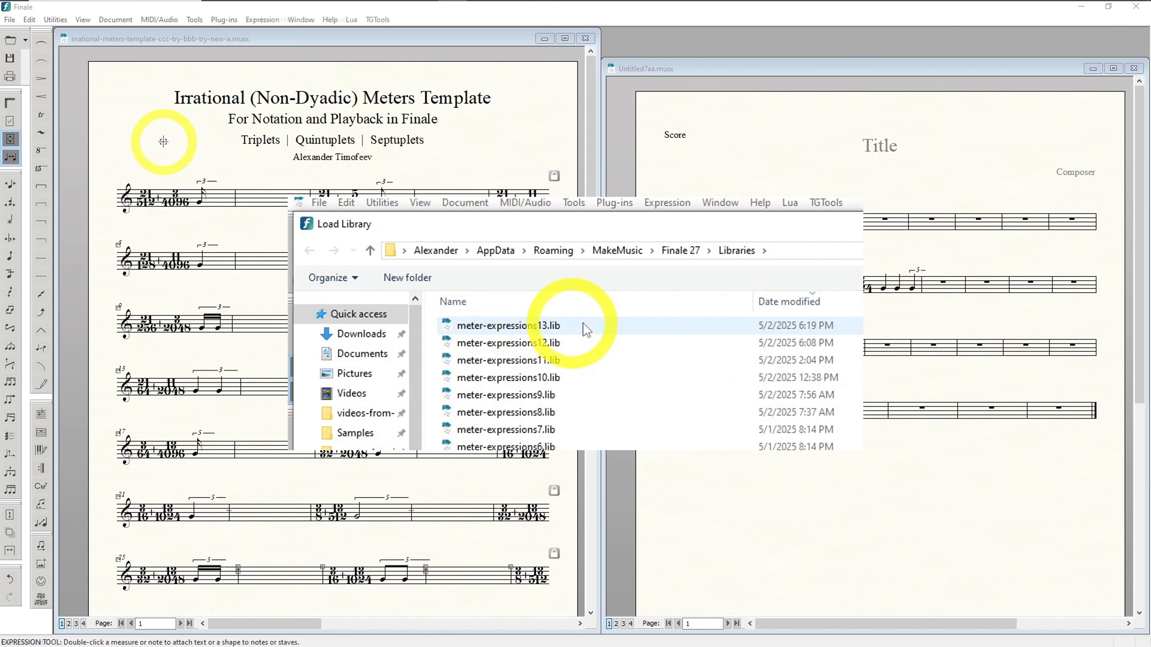
- Load the library composite-time-signatures1.lib into the untitled score
{"action": "left_click", "coordinate": [9, 19]}
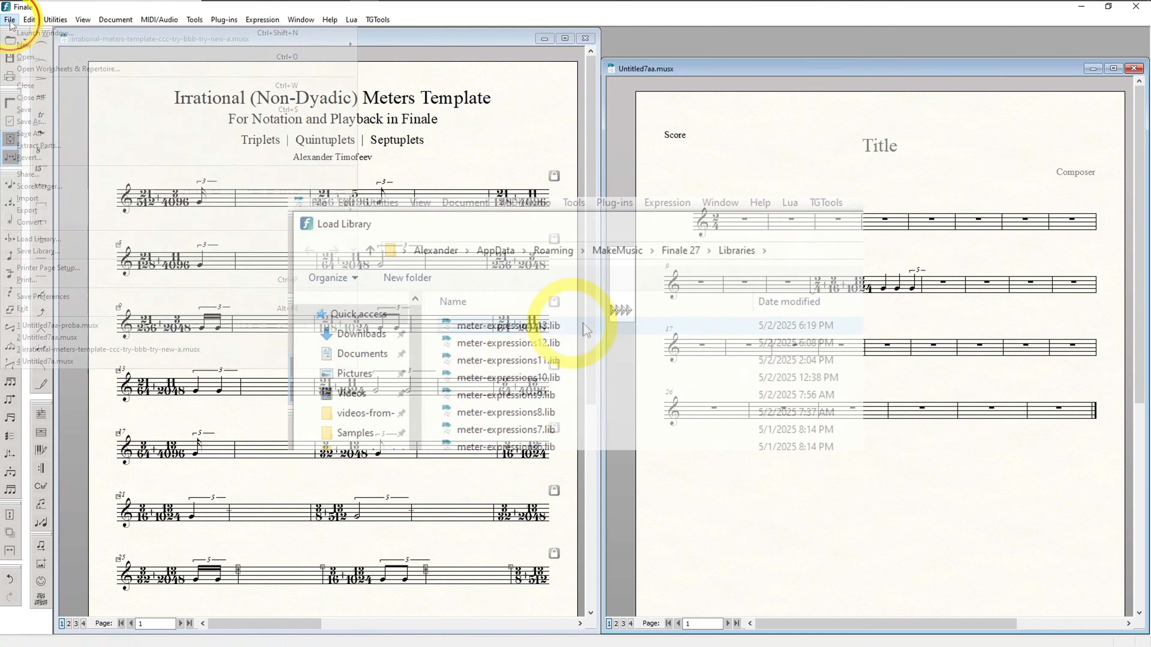
{"action": "left_click", "coordinate": [85, 240]}
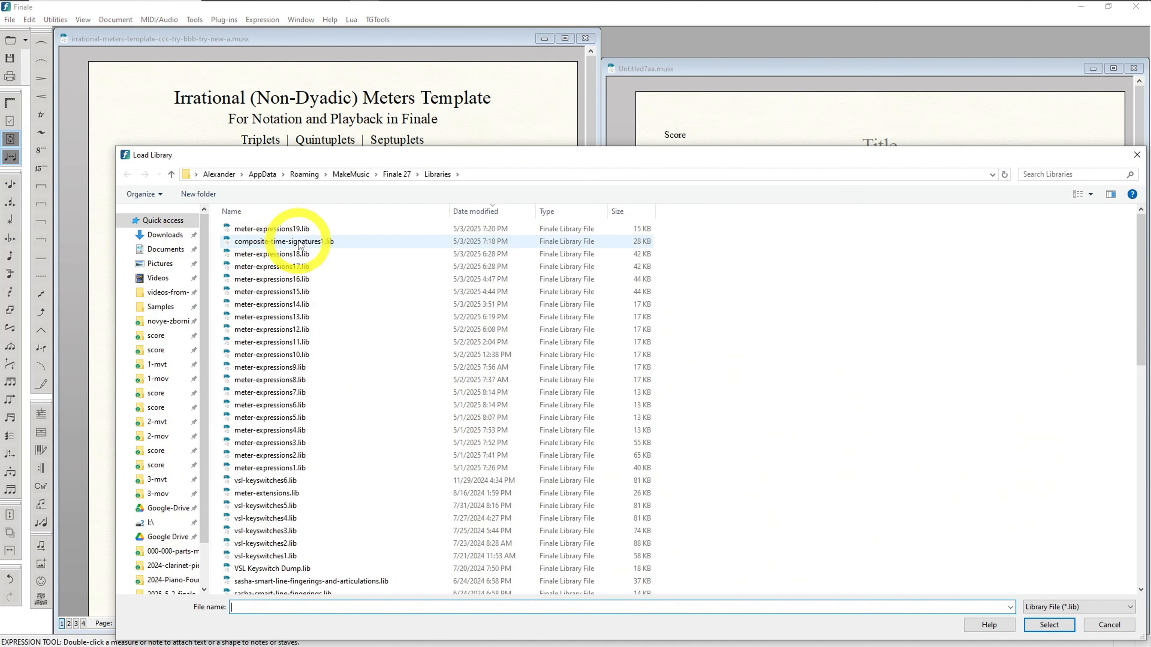
{"action": "double_click", "coordinate": [341, 242]}
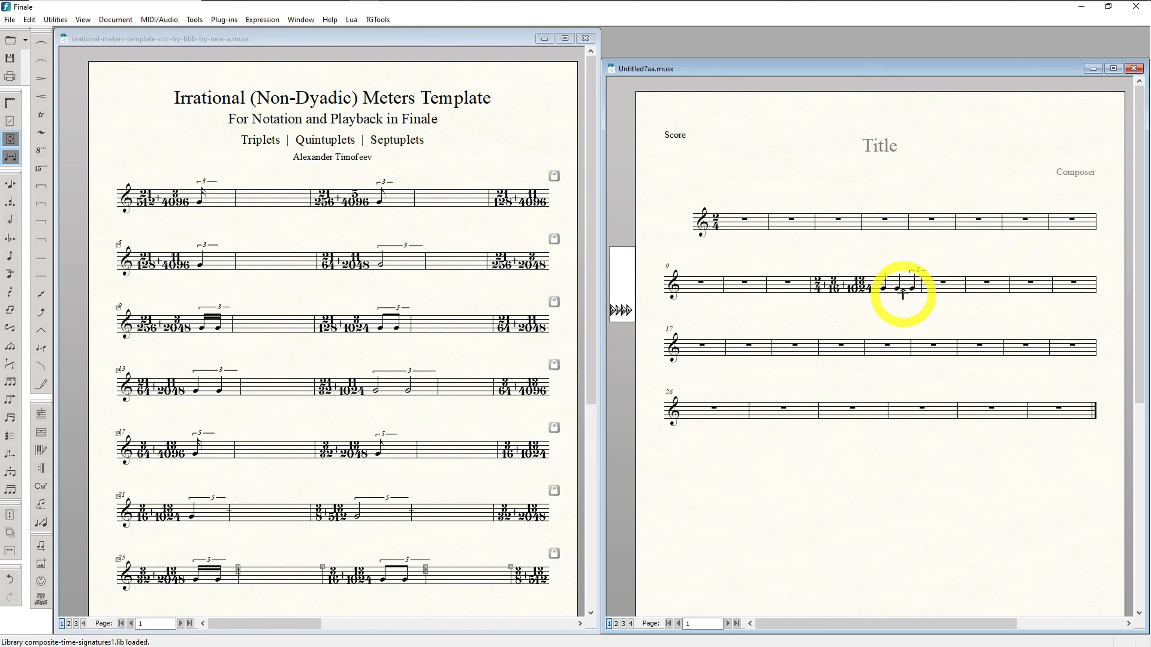
- From measure 12's expression selection, include all staves in Score List 7 for the Comp 2 Meters Top category
{"action": "left_click", "coordinate": [899, 304]}
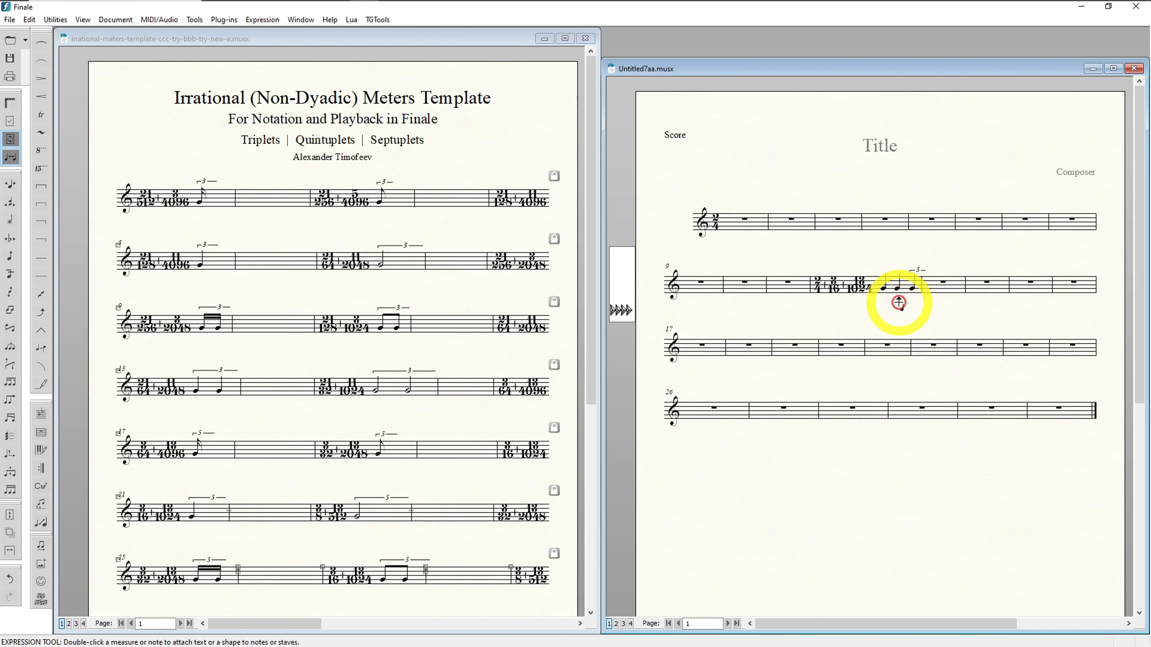
{"action": "left_click", "coordinate": [899, 304]}
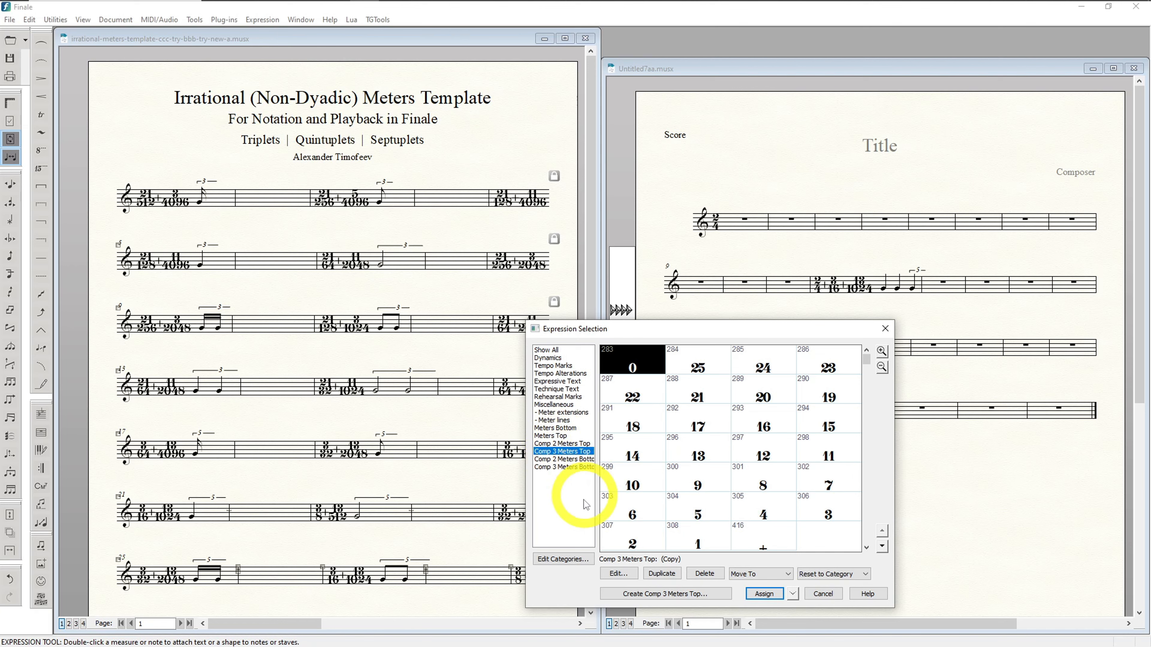
{"action": "left_click", "coordinate": [562, 444]}
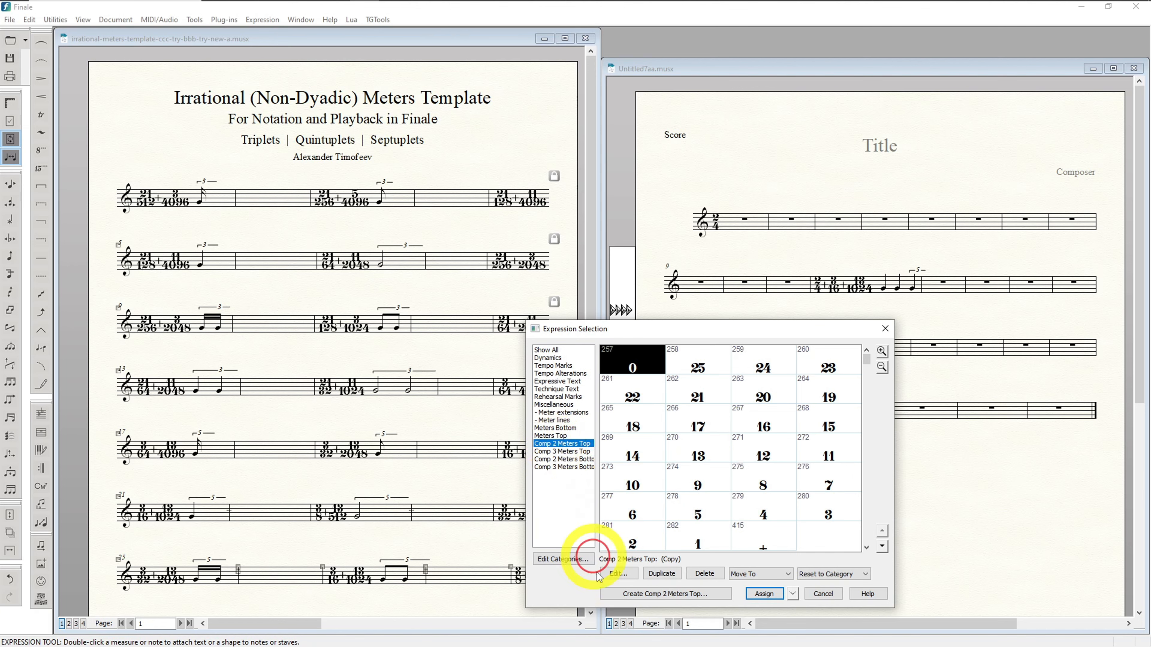
{"action": "left_click", "coordinate": [563, 559]}
{"action": "left_click", "coordinate": [571, 423]}
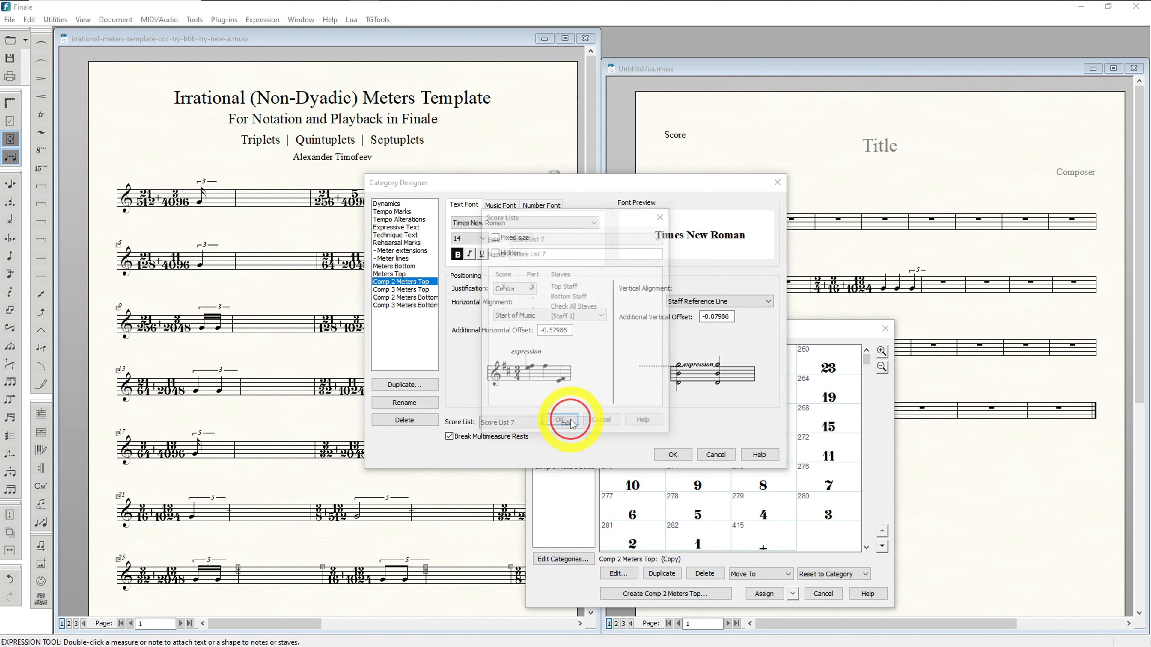
{"action": "left_click", "coordinate": [532, 313]}
{"action": "left_click", "coordinate": [564, 423]}
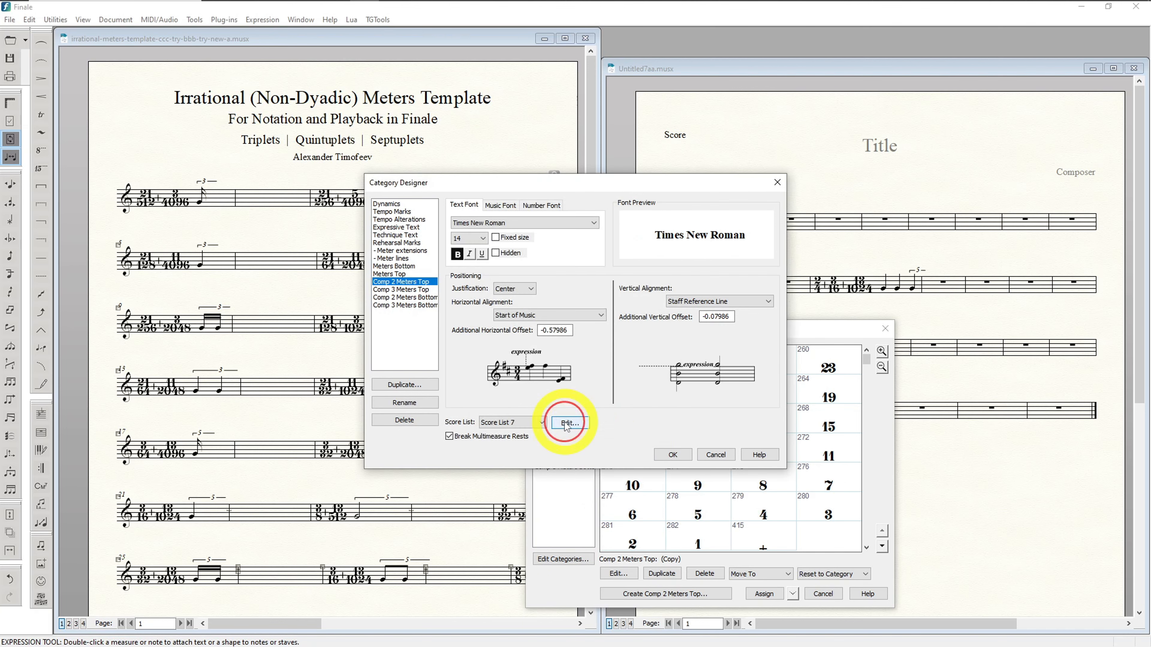
{"action": "left_click", "coordinate": [673, 455]}
- Check the staff assignments in Score List 7 for the Comp 3 Meters Top category
{"action": "left_click", "coordinate": [553, 452]}
{"action": "left_click", "coordinate": [563, 559]}
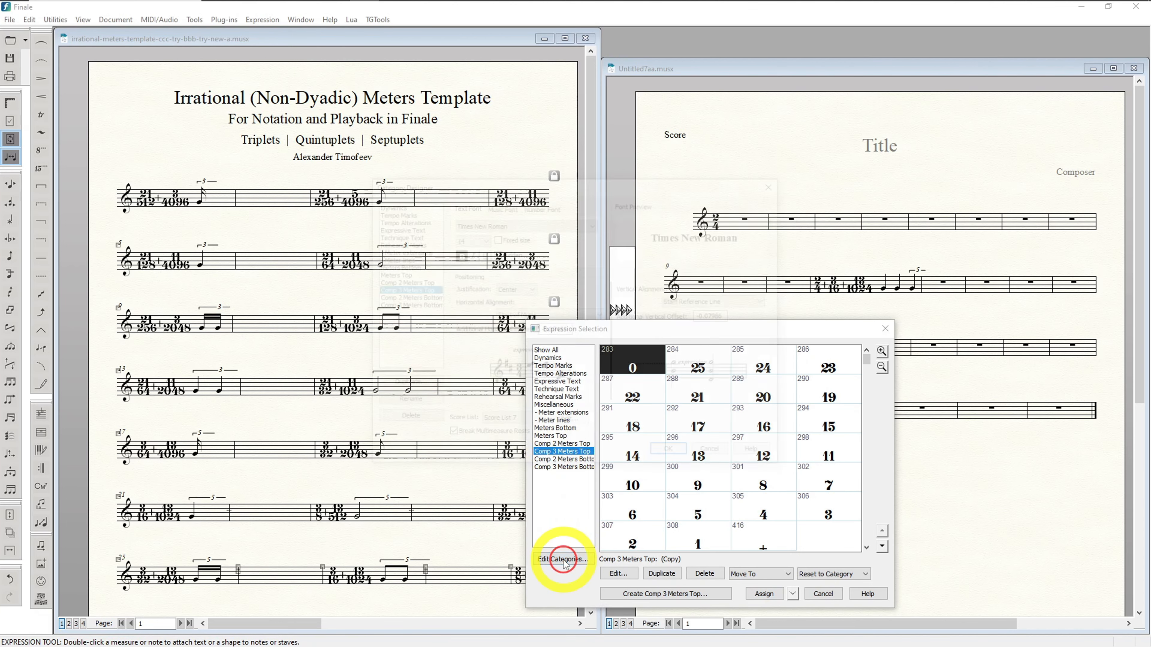
{"action": "left_click", "coordinate": [566, 428]}
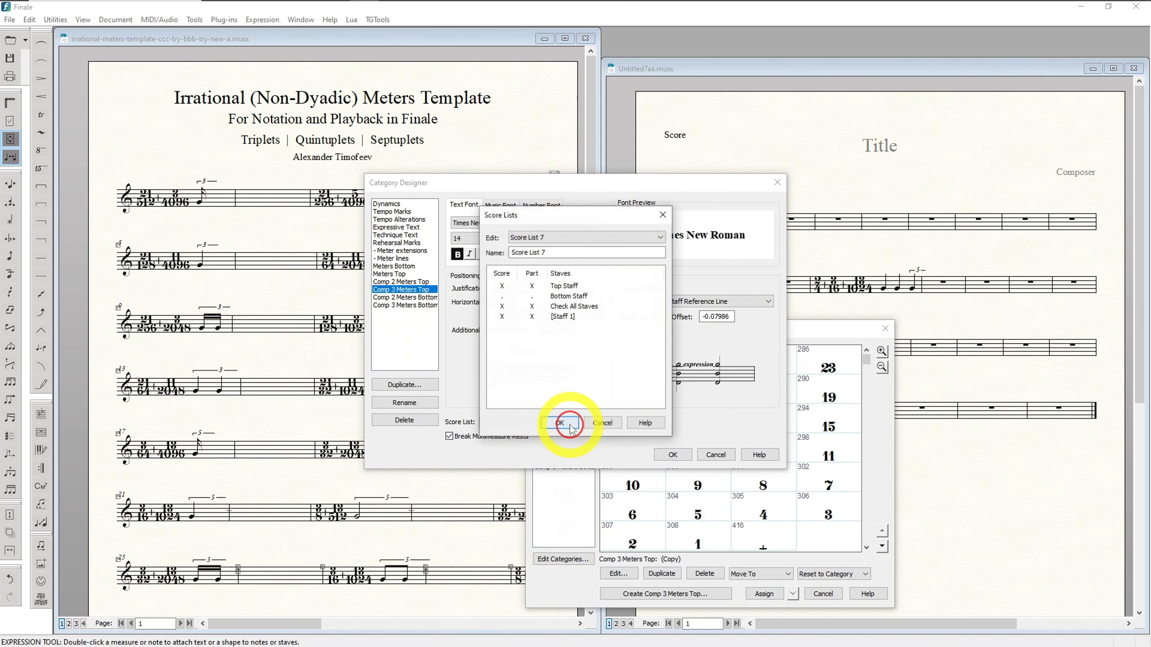
{"action": "left_click", "coordinate": [559, 422]}
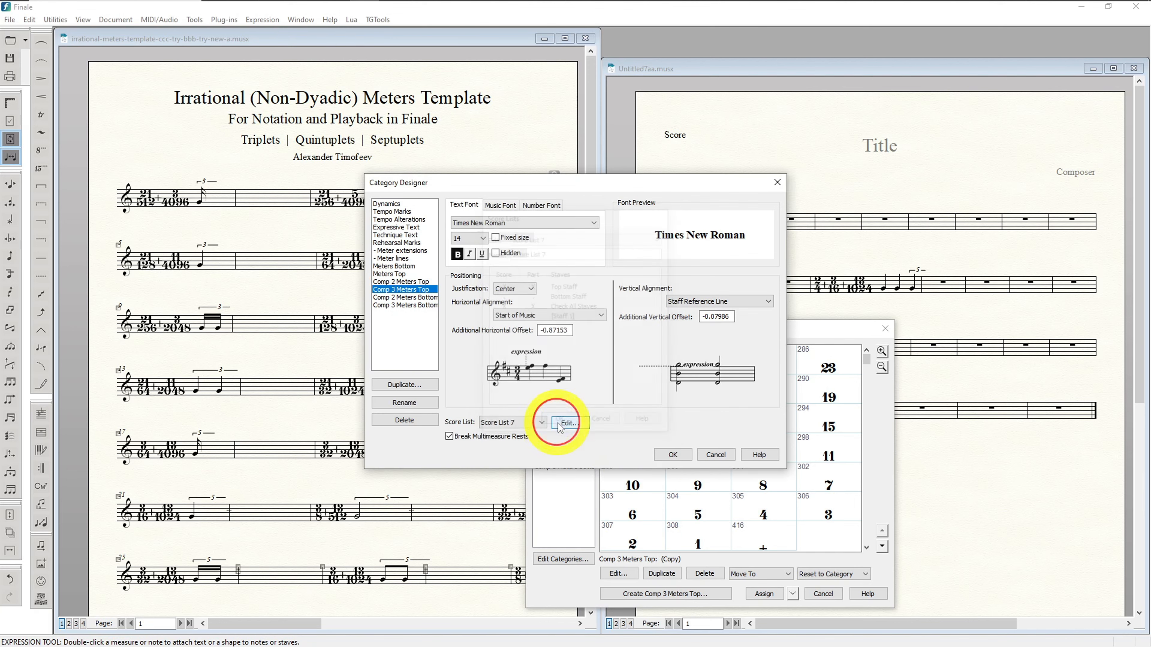
{"action": "left_click", "coordinate": [673, 454]}
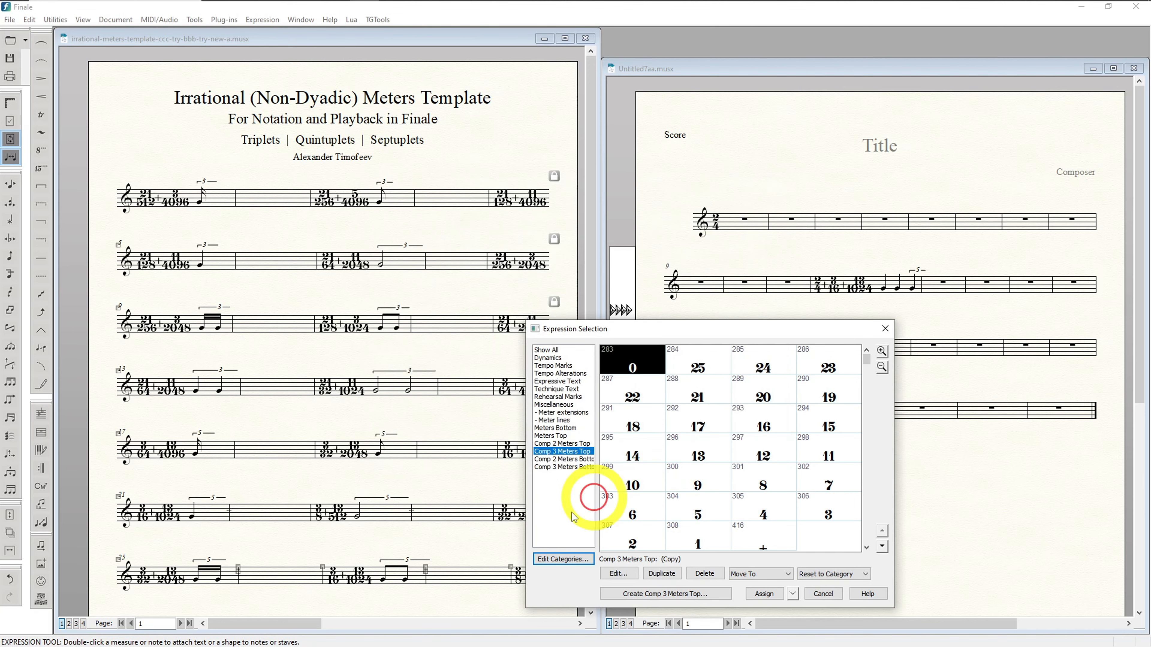
- Review the positioning and score list settings of the Comp 2 Meters Bottom and Comp 3 Meters Bottom categories
{"action": "left_click", "coordinate": [557, 460]}
{"action": "left_click", "coordinate": [562, 559]}
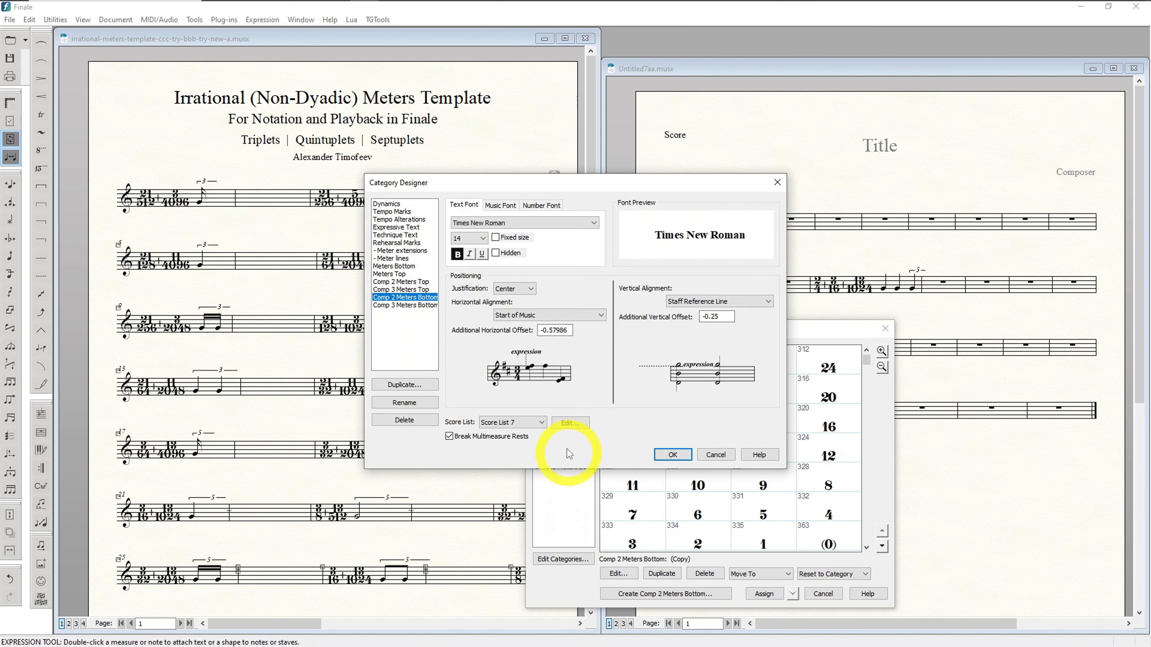
{"action": "left_click", "coordinate": [662, 456]}
{"action": "left_click", "coordinate": [562, 467]}
{"action": "left_click", "coordinate": [564, 558]}
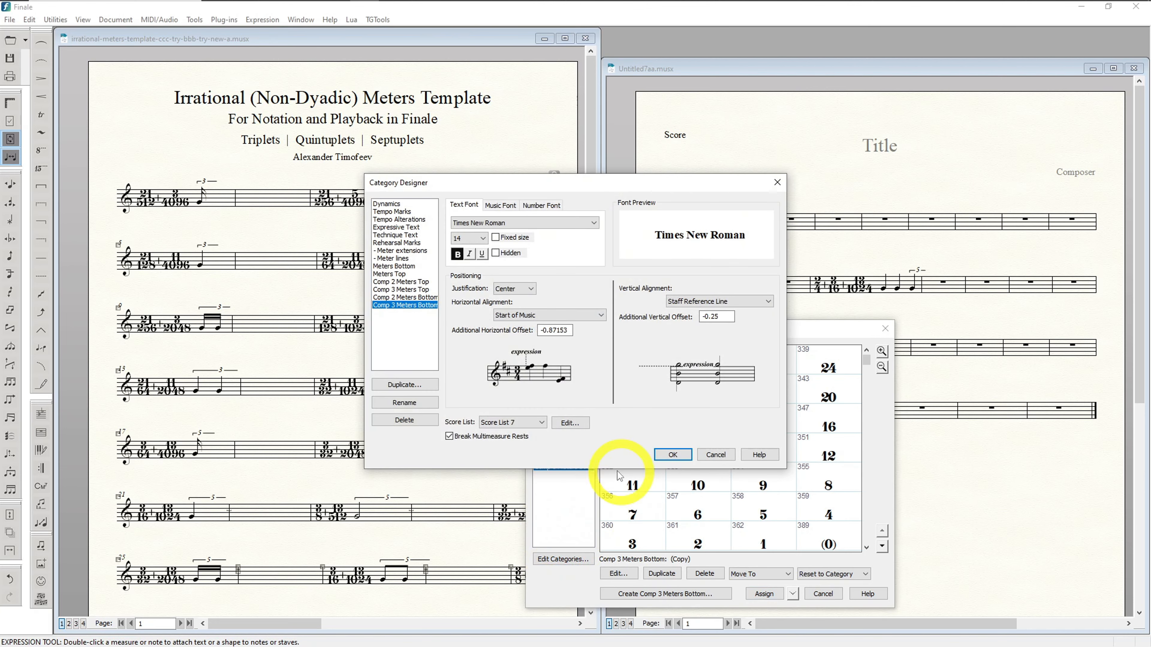
{"action": "left_click", "coordinate": [663, 455]}
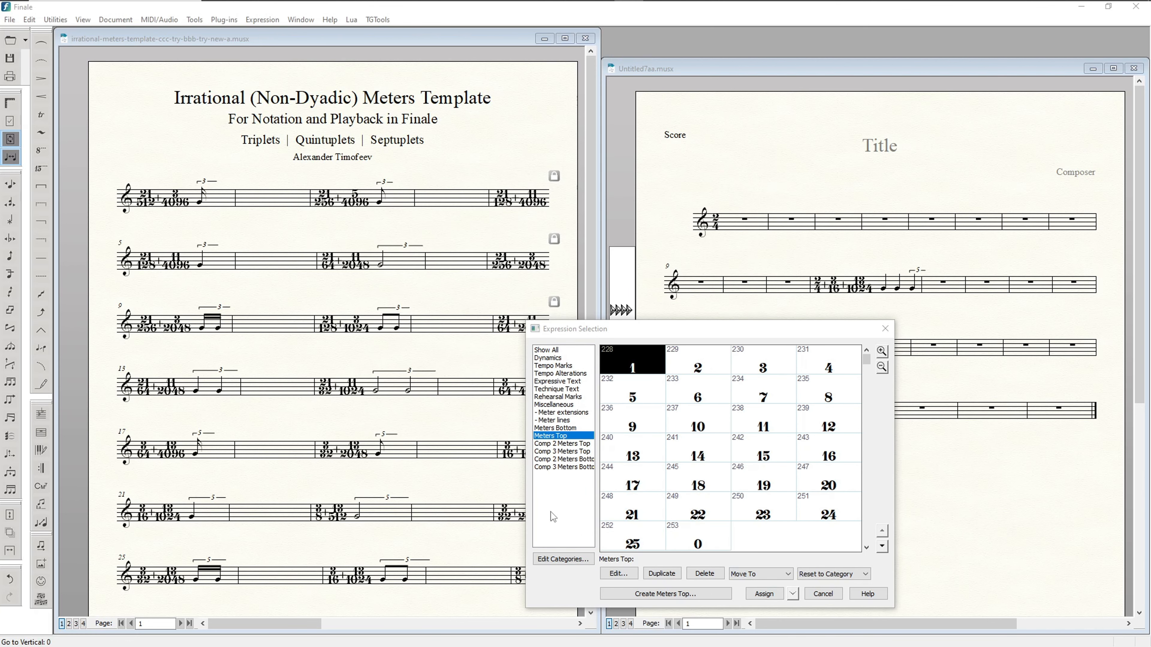
- Examine the numerals available in the Meters and the Comp 2 and Comp 3 Meters expression categories, both Top and Bottom
{"action": "left_click", "coordinate": [555, 453]}
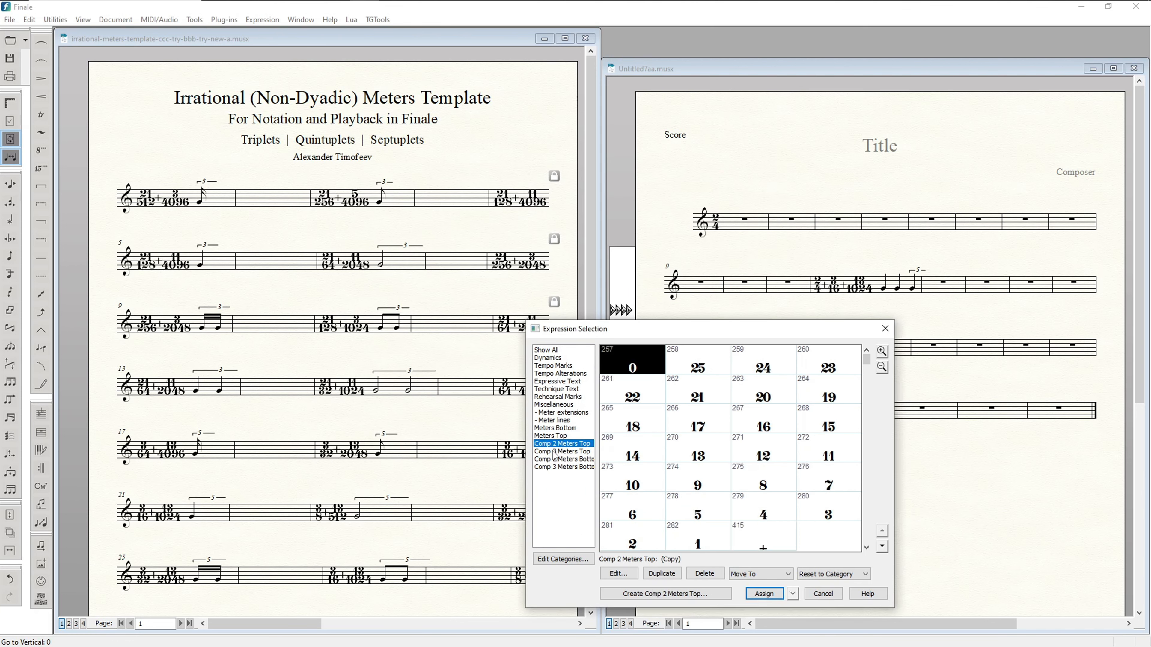
{"action": "left_click", "coordinate": [554, 460]}
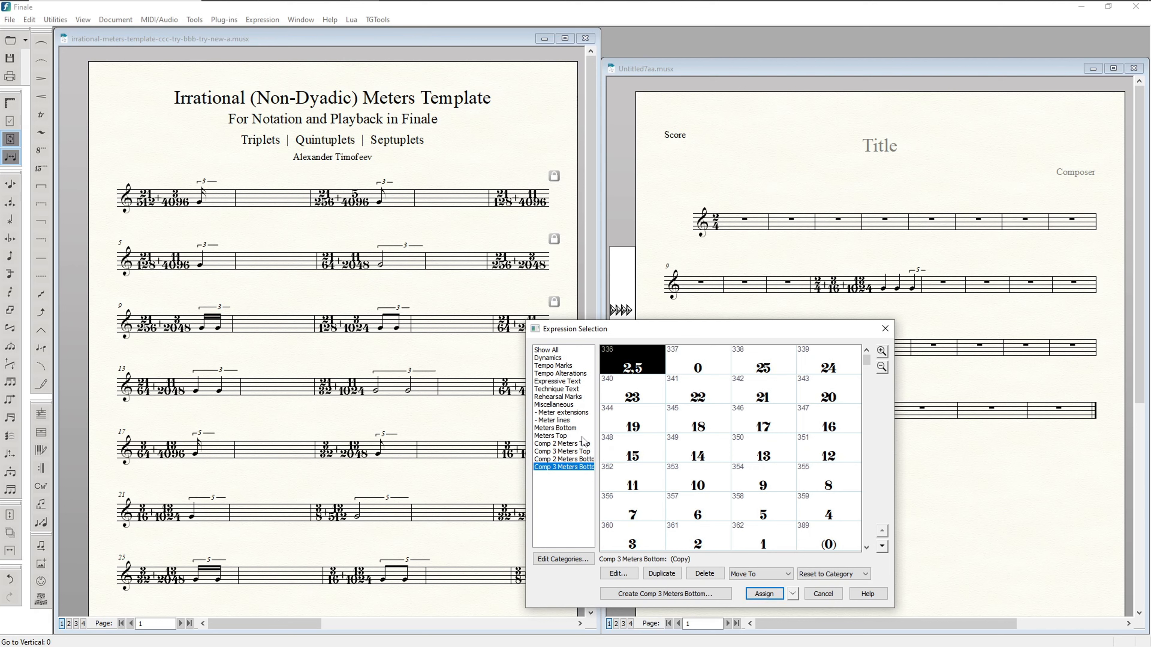
{"action": "left_click", "coordinate": [578, 429]}
{"action": "left_click", "coordinate": [574, 436]}
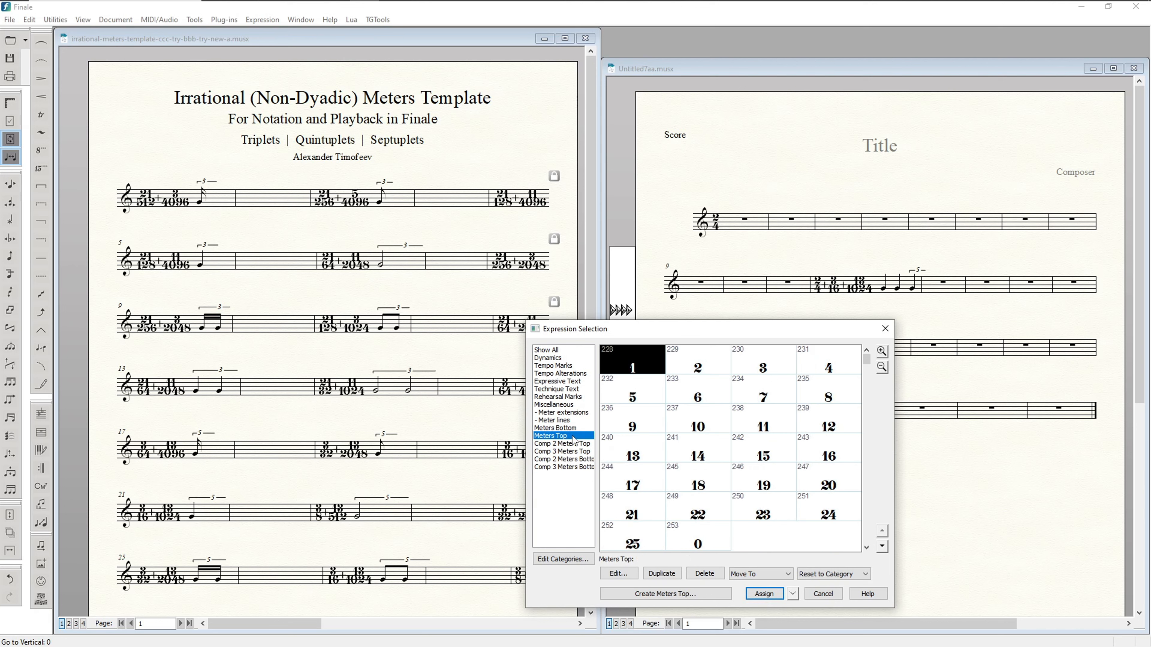
{"action": "key", "text": "alt+Tab"}
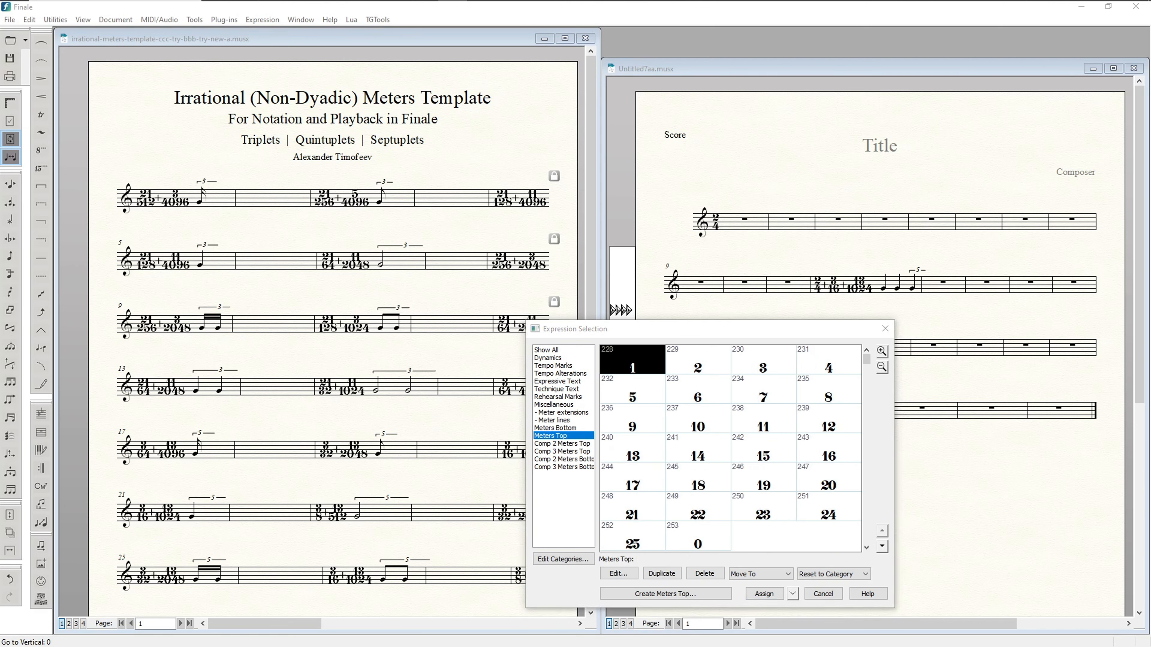
{"action": "left_click", "coordinate": [561, 429]}
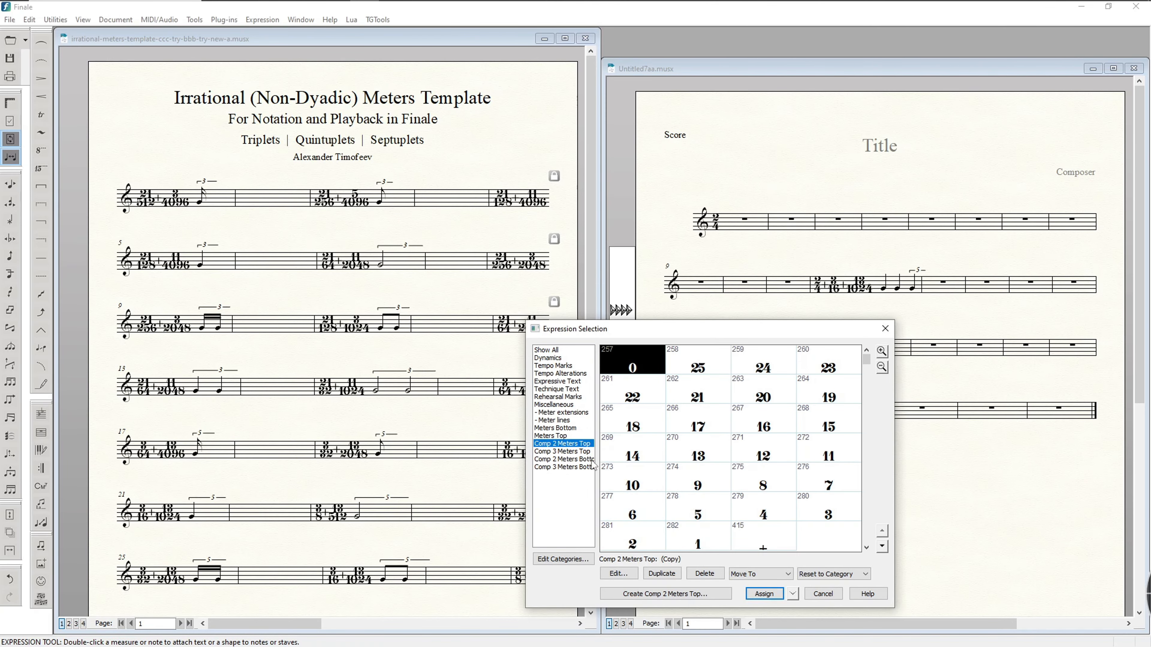
{"action": "left_click", "coordinate": [592, 461]}
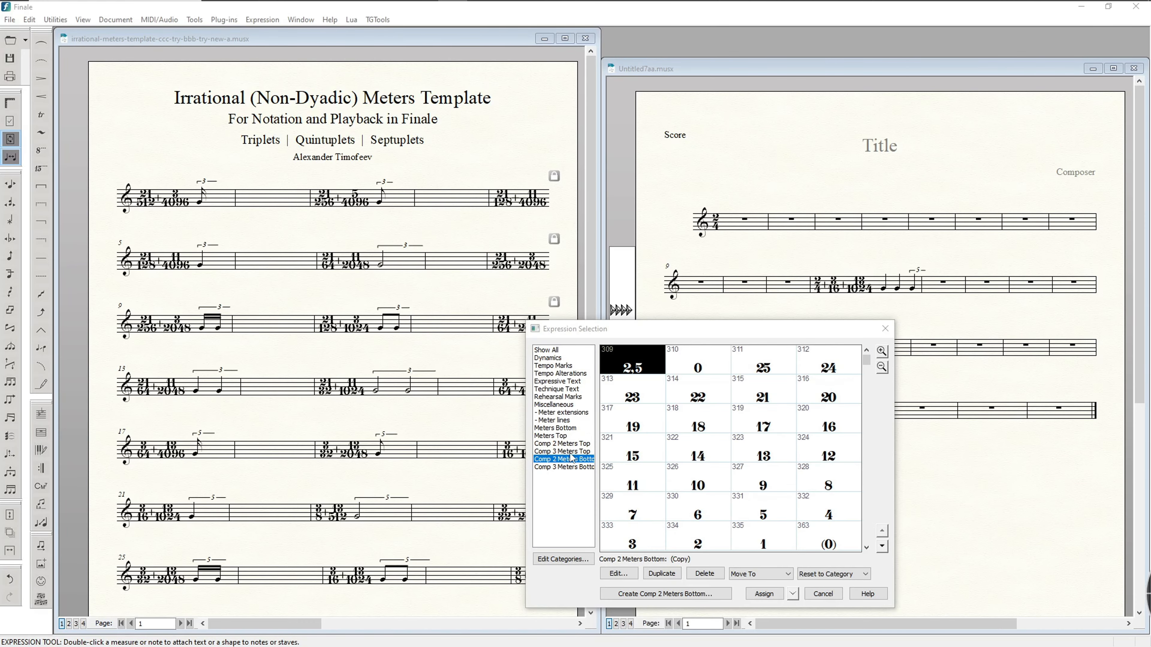
{"action": "left_click", "coordinate": [574, 452]}
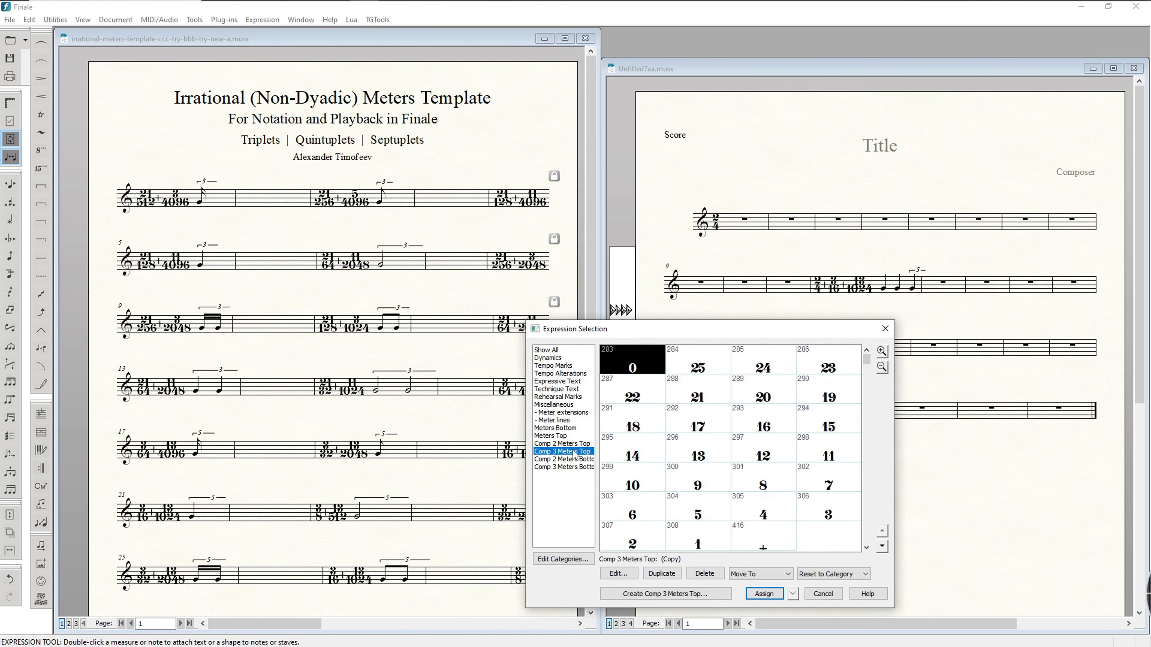
{"action": "left_click", "coordinate": [569, 467]}
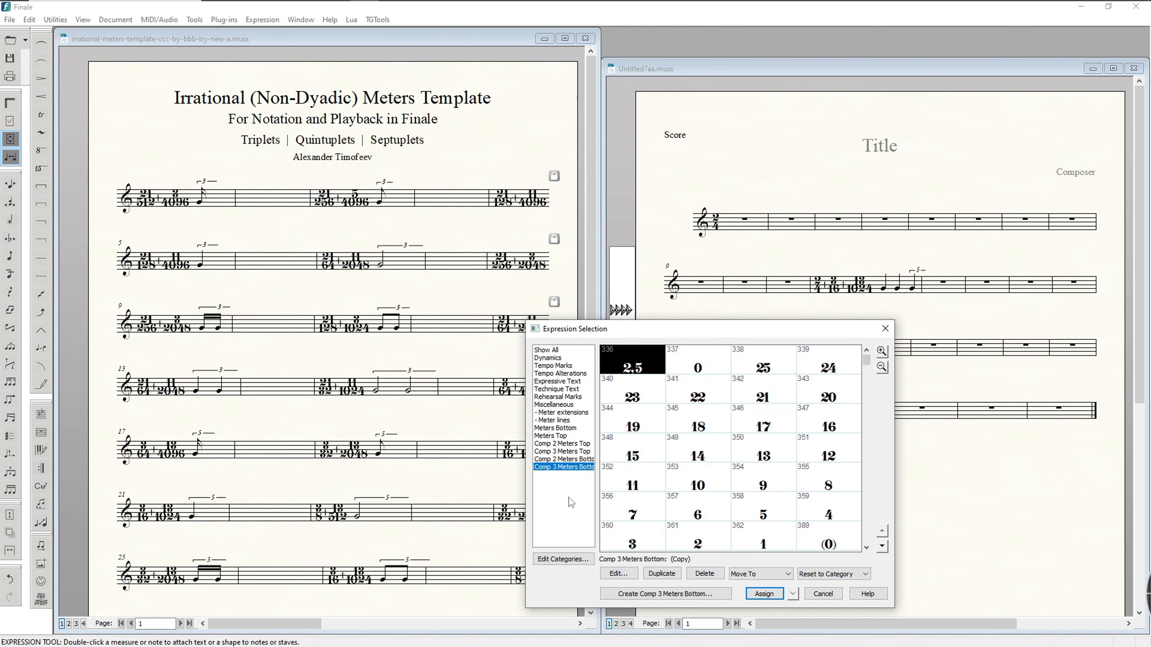